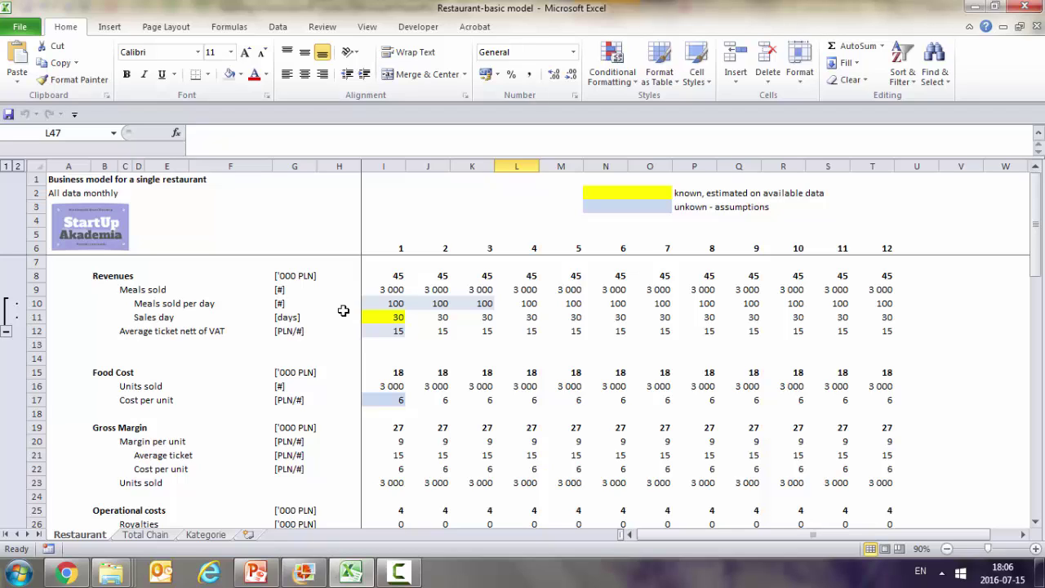
pyautogui.click(428, 292)
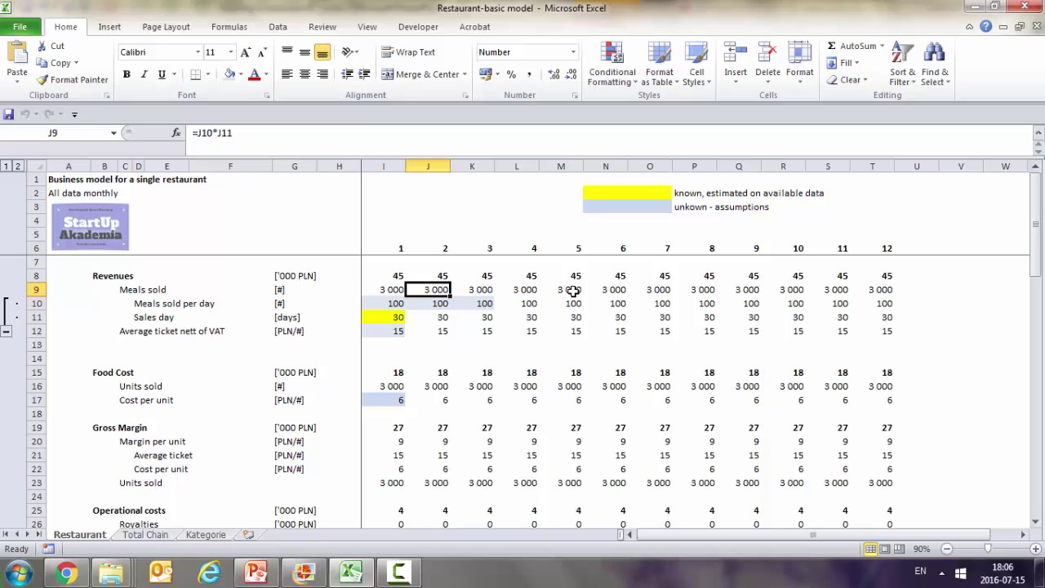
pyautogui.doubleClick(620, 276)
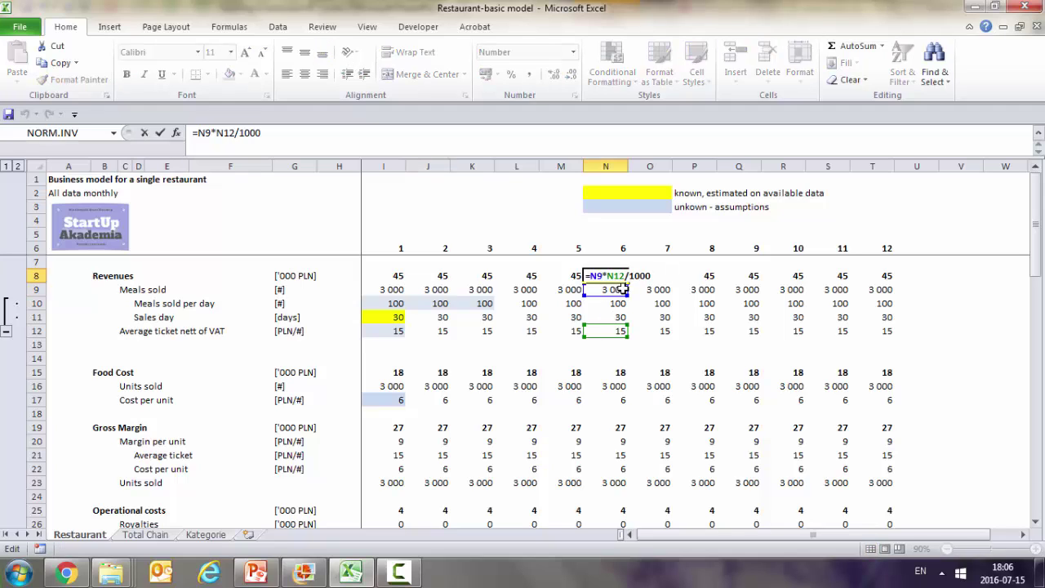
pyautogui.press('Escape')
pyautogui.click(393, 303)
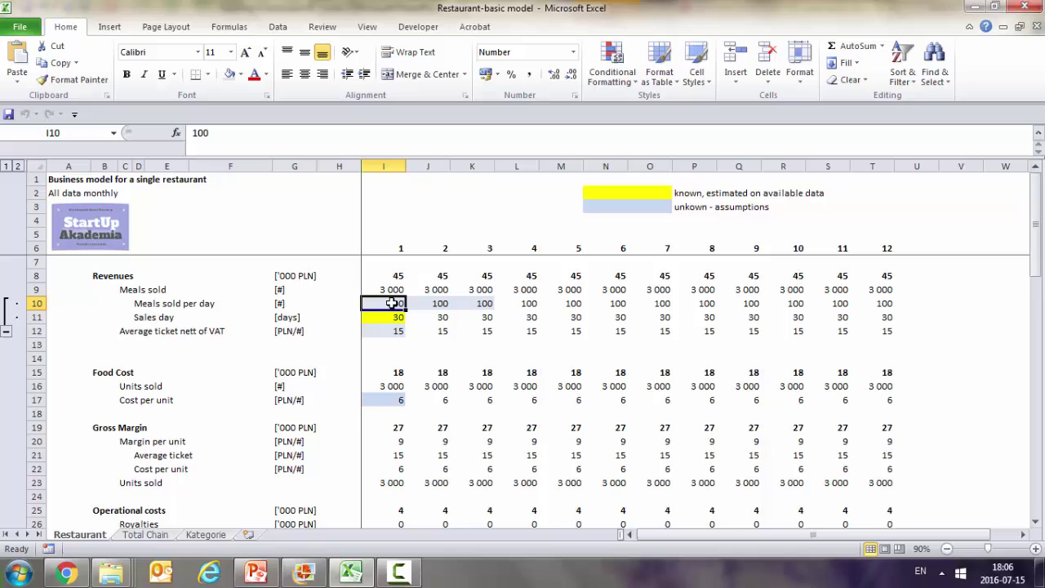
pyautogui.click(392, 318)
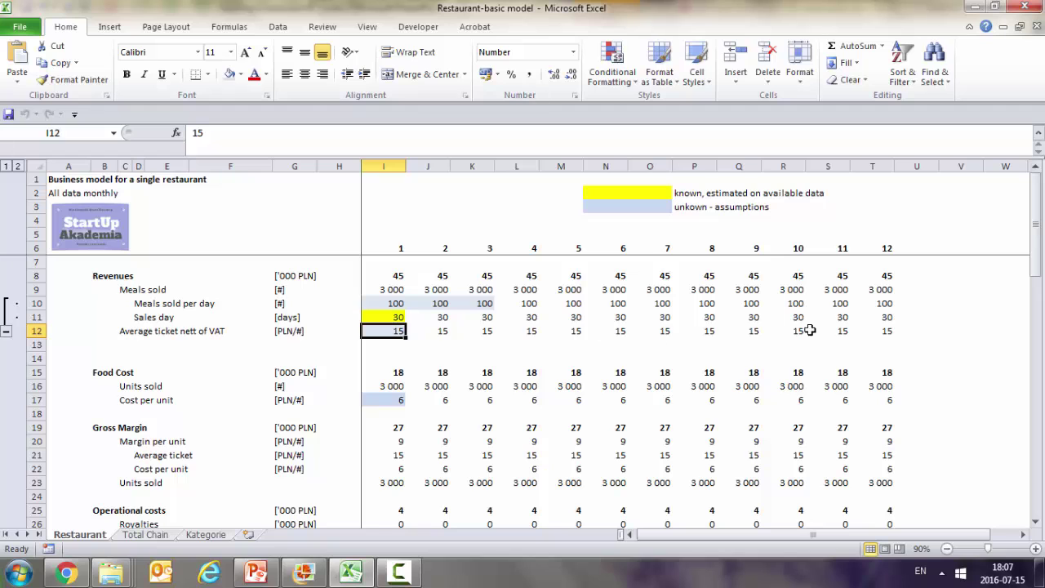
pyautogui.click(431, 331)
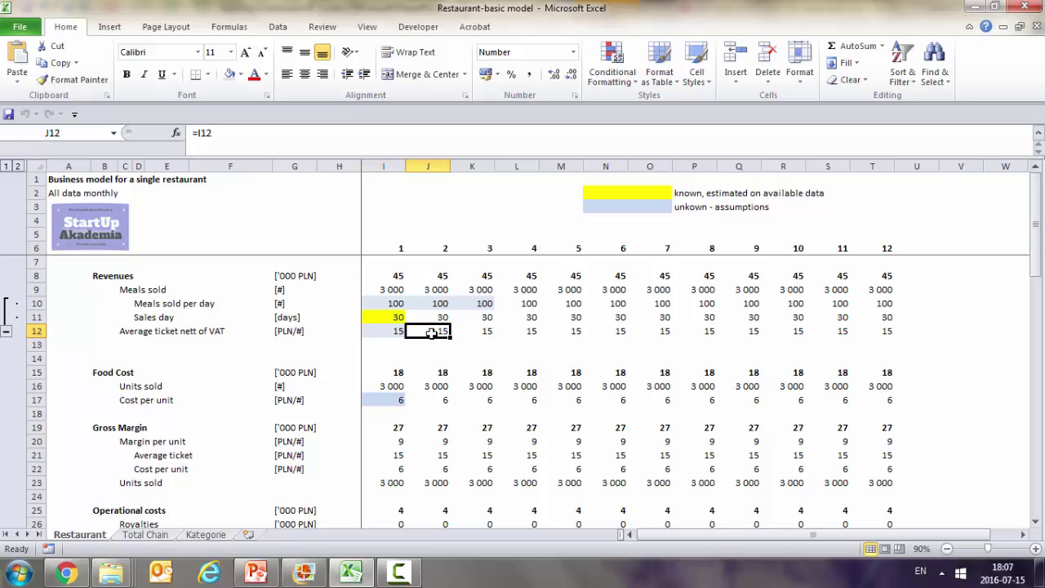
pyautogui.doubleClick(431, 330)
pyautogui.press('Escape')
pyautogui.scroll(-1, 315, 341)
pyautogui.scroll(1, 315, 340)
pyautogui.click(125, 289)
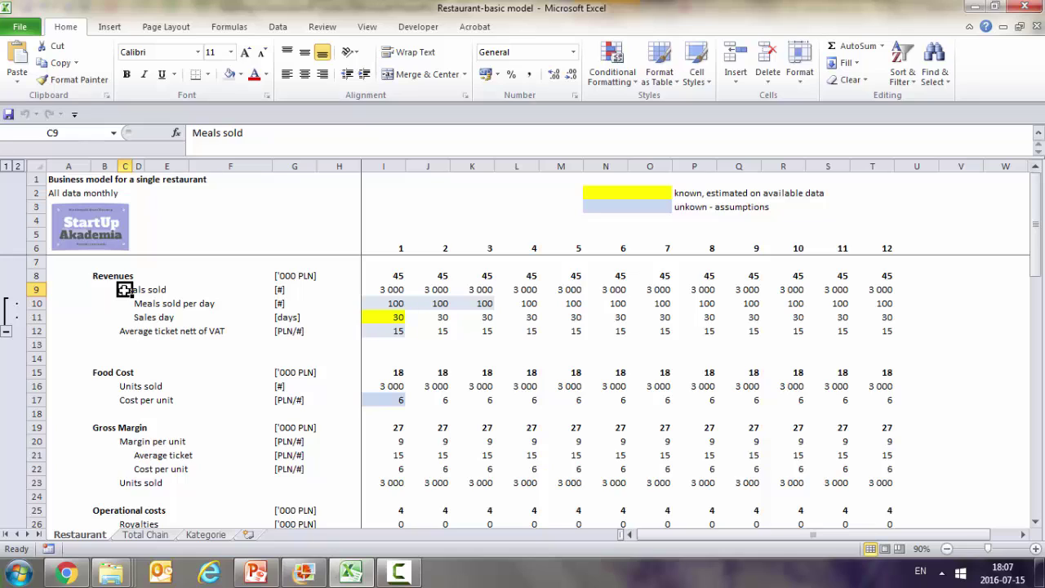
pyautogui.moveTo(139, 304)
pyautogui.mouseDown()
pyautogui.moveTo(139, 318)
pyautogui.moveTo(136, 304)
pyautogui.mouseUp()
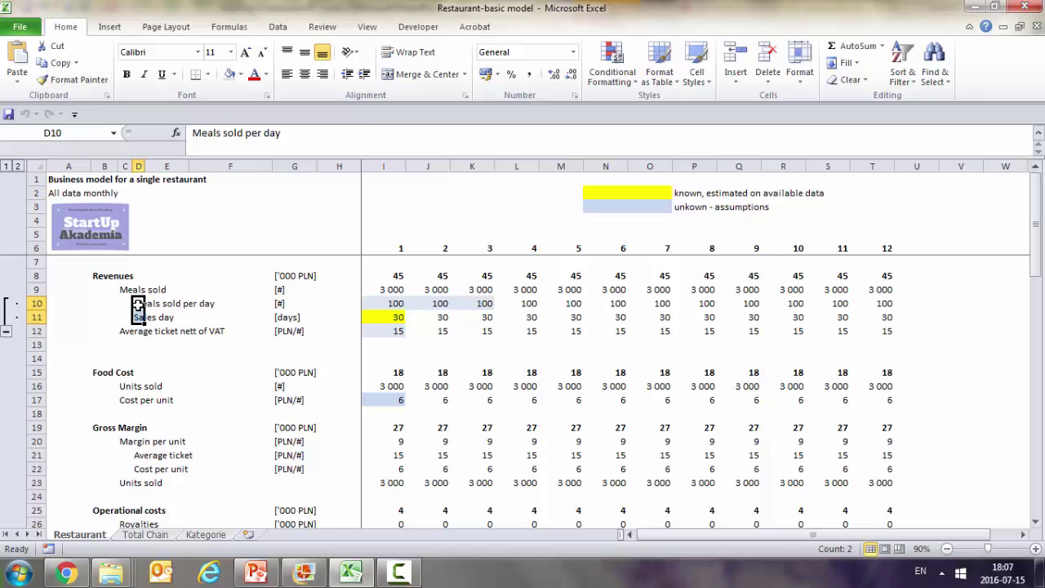
pyautogui.click(124, 289)
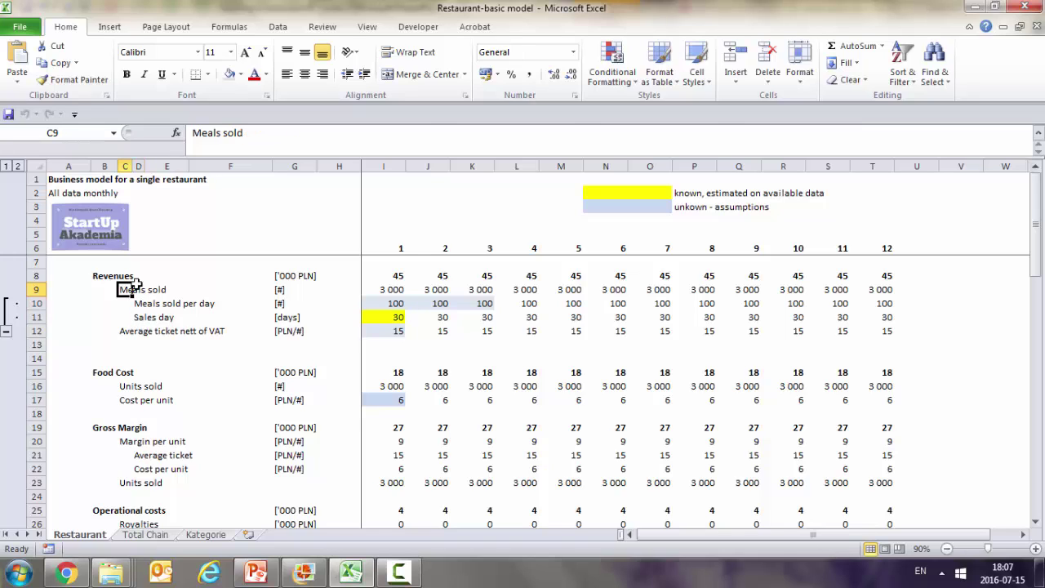
pyautogui.moveTo(139, 300)
pyautogui.mouseDown()
pyautogui.moveTo(140, 319)
pyautogui.moveTo(138, 304)
pyautogui.mouseUp()
pyautogui.click(138, 319)
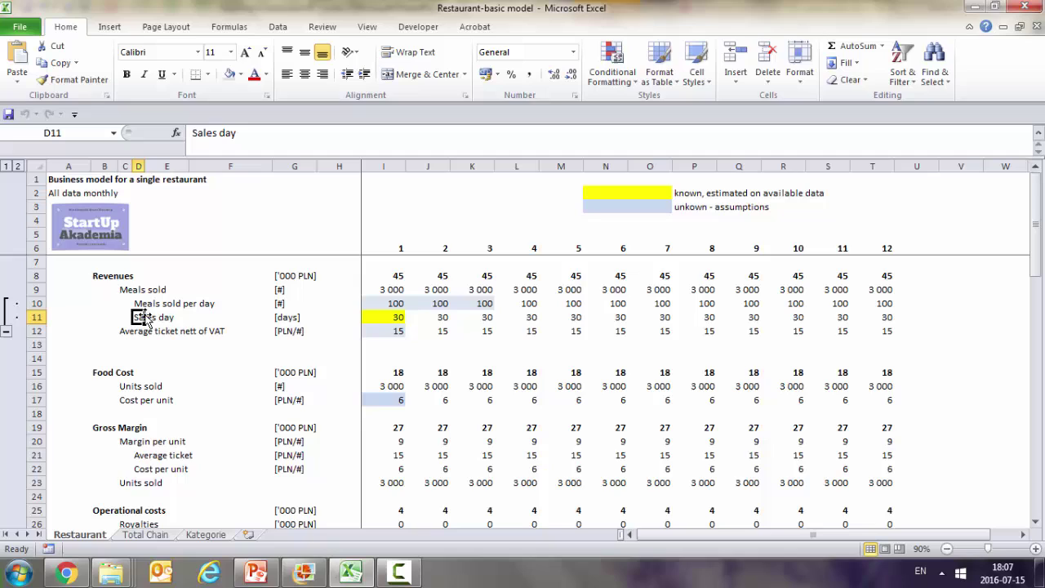
pyautogui.click(231, 318)
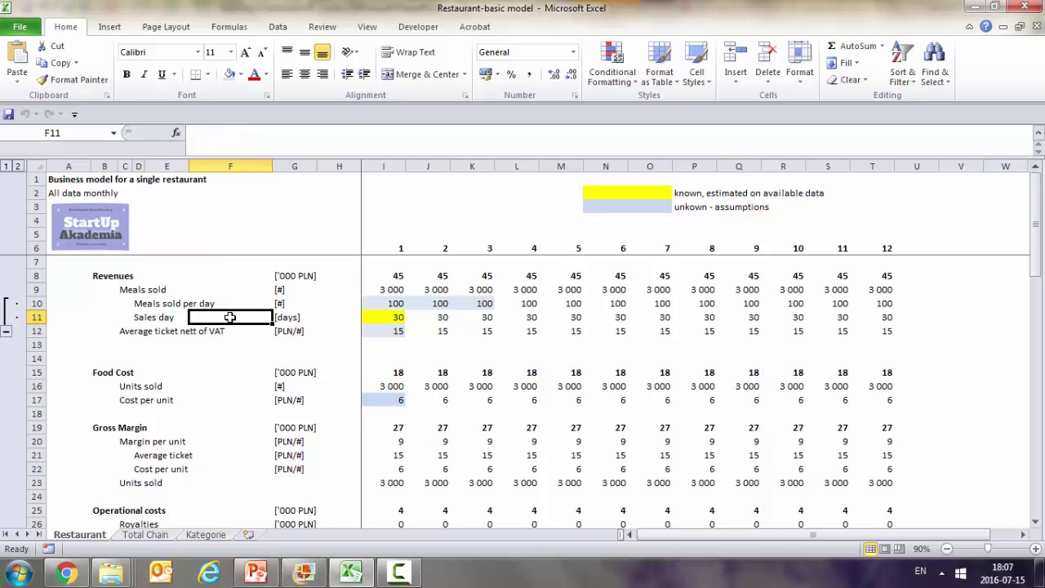
pyautogui.click(97, 277)
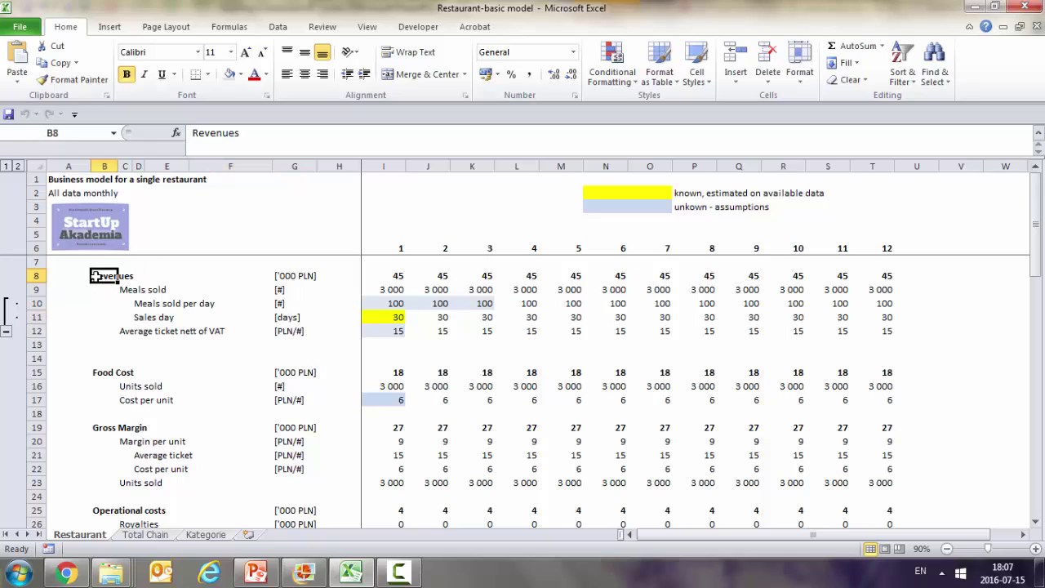
pyautogui.click(124, 292)
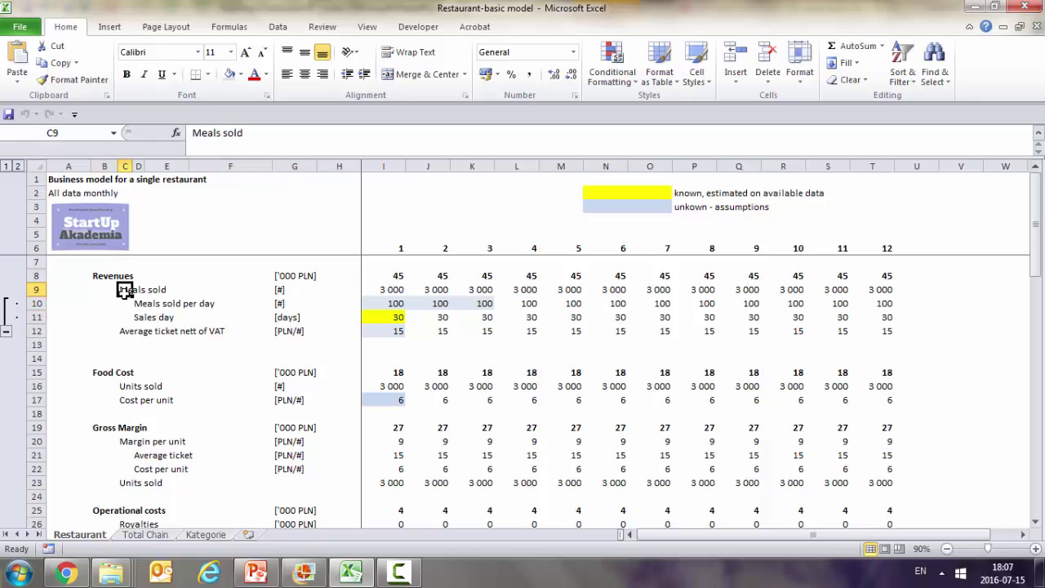
pyautogui.click(139, 304)
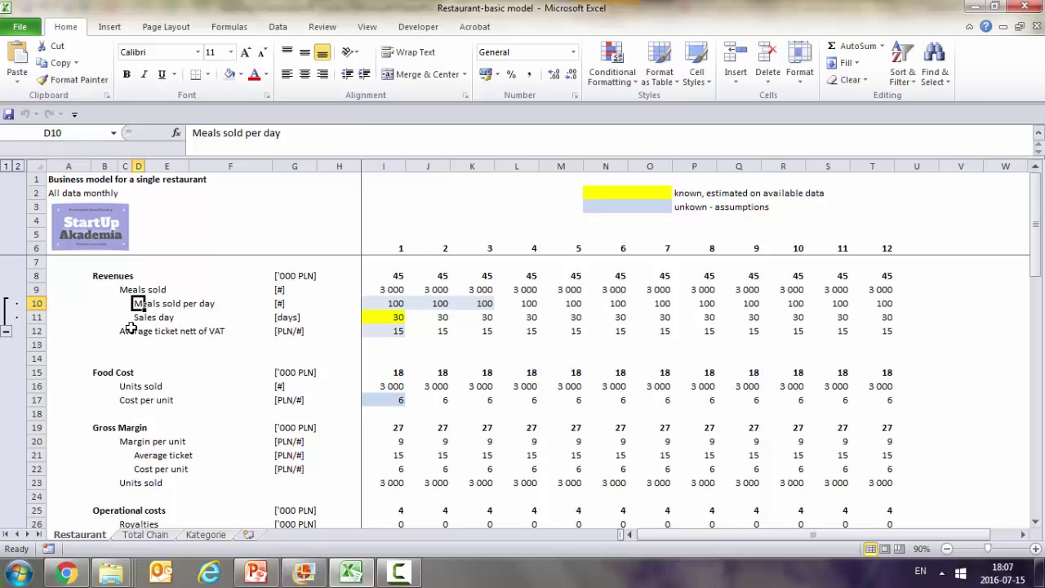
pyautogui.click(392, 294)
pyautogui.doubleClick(392, 290)
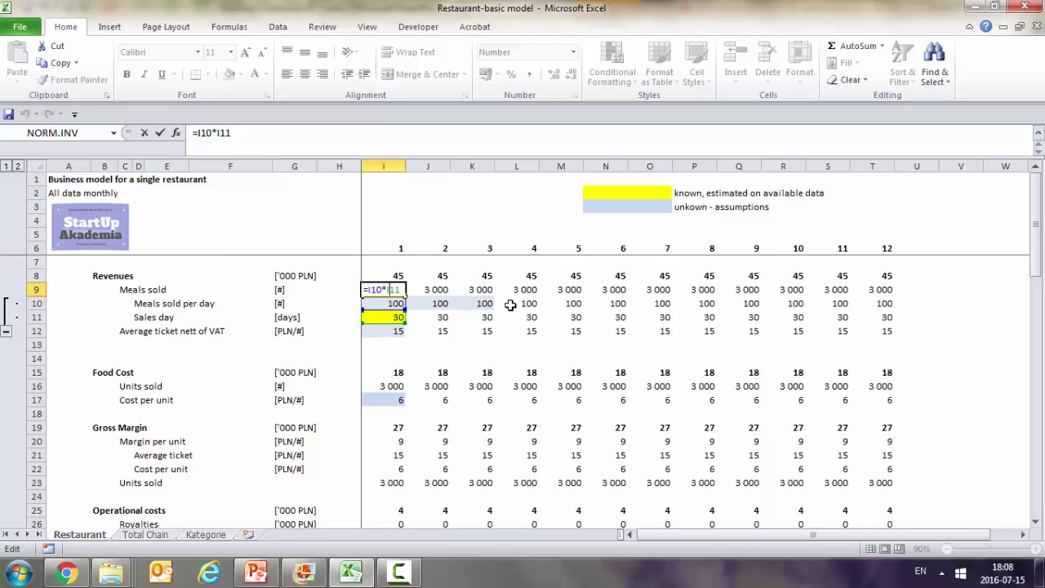
pyautogui.press('Return')
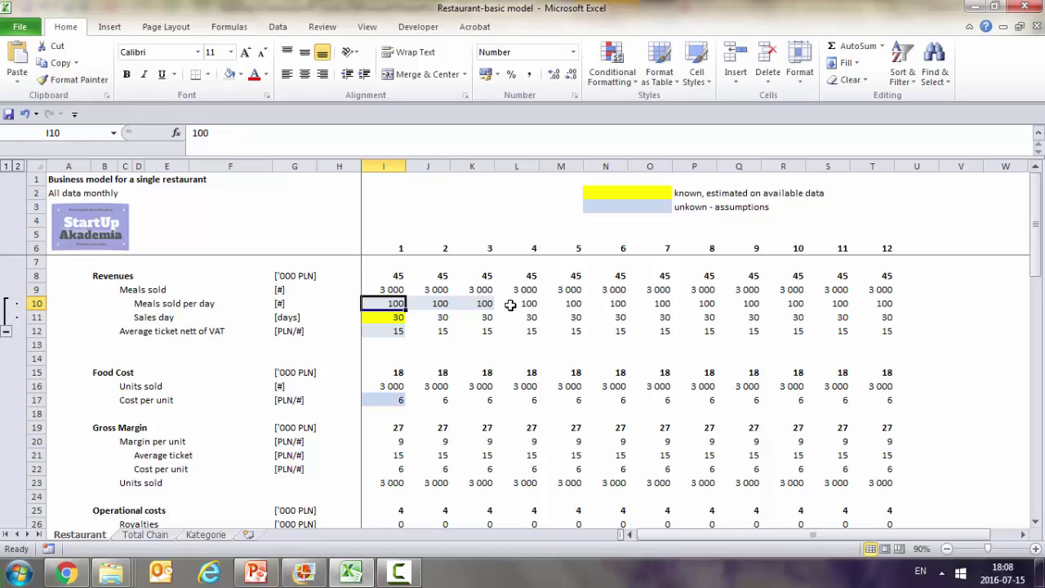
pyautogui.click(383, 277)
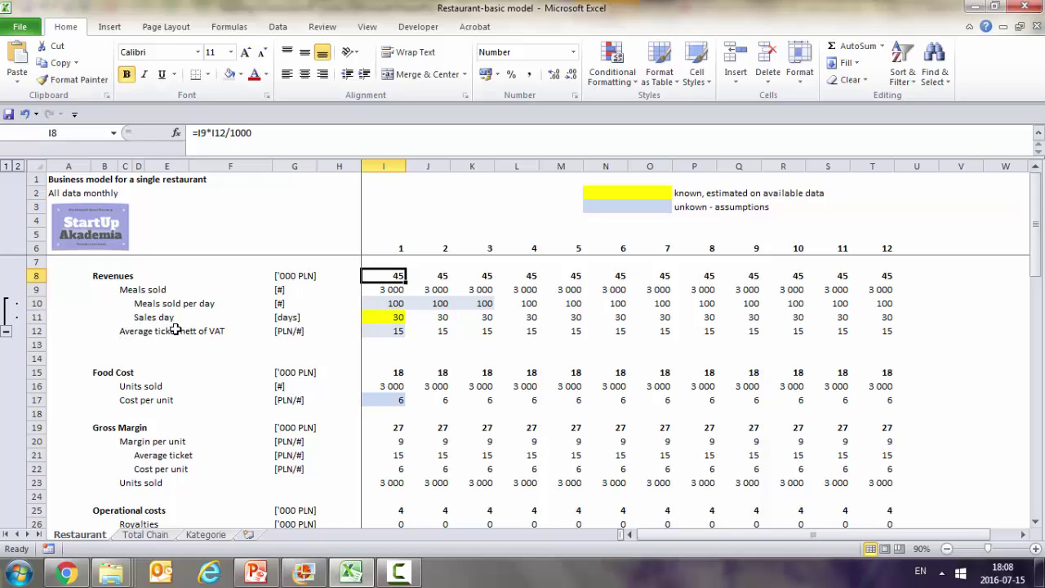
pyautogui.click(383, 331)
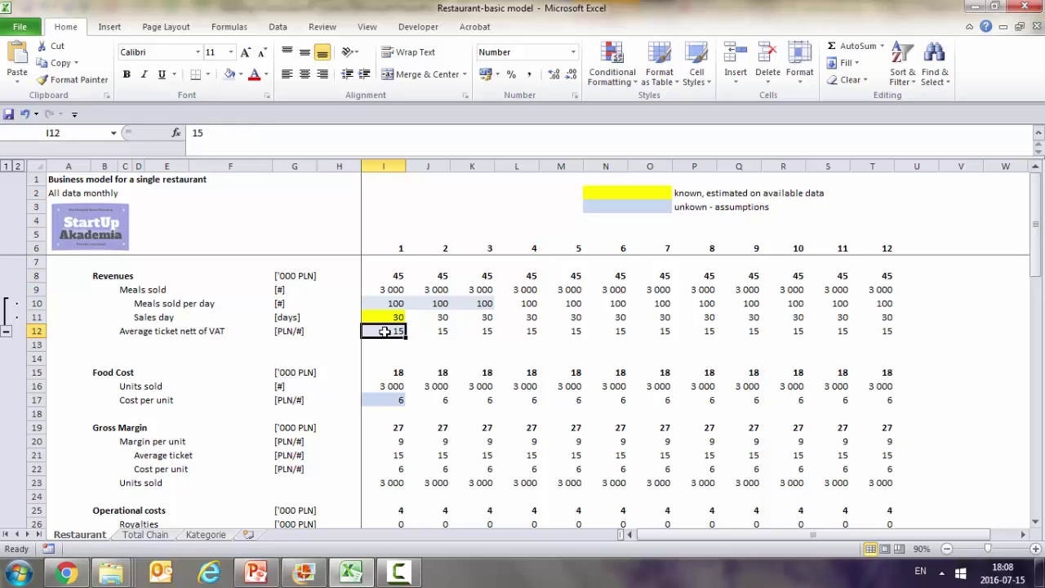
pyautogui.click(386, 276)
pyautogui.doubleClick(380, 278)
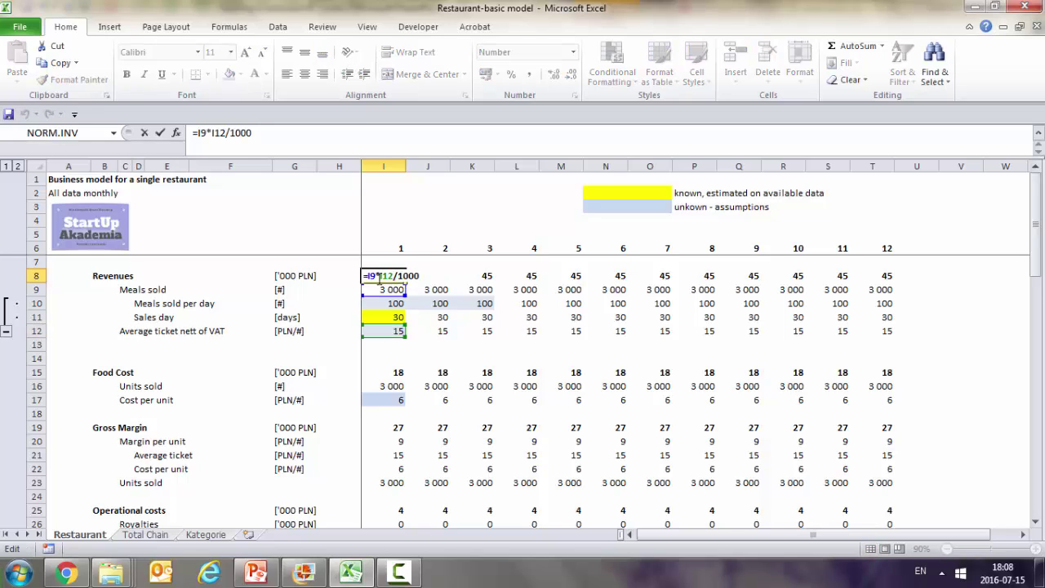
pyautogui.press('Escape')
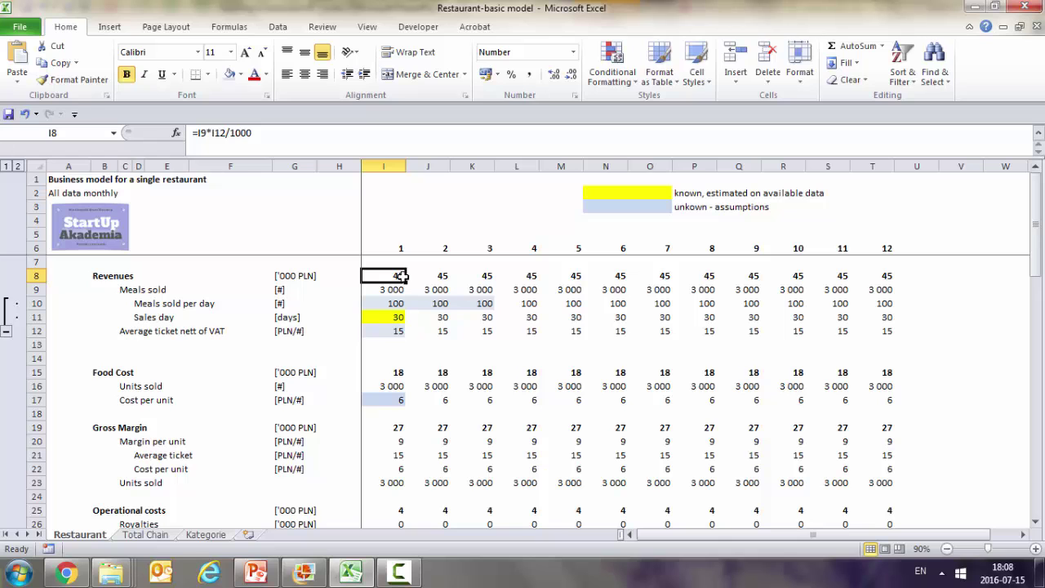
pyautogui.scroll(-2, 402, 276)
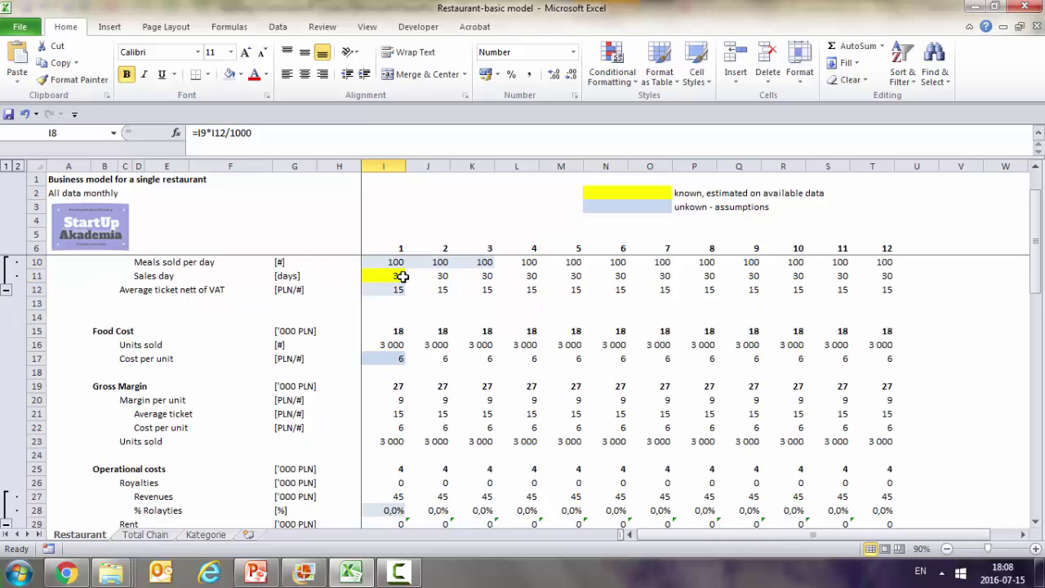
pyautogui.scroll(2, 402, 276)
pyautogui.scroll(-1, 402, 275)
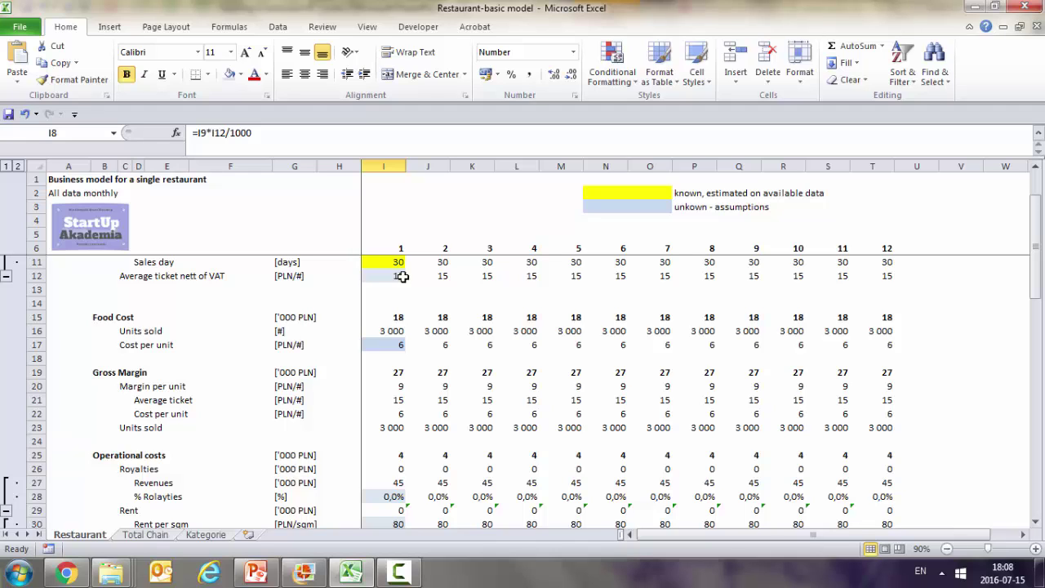
pyautogui.click(398, 316)
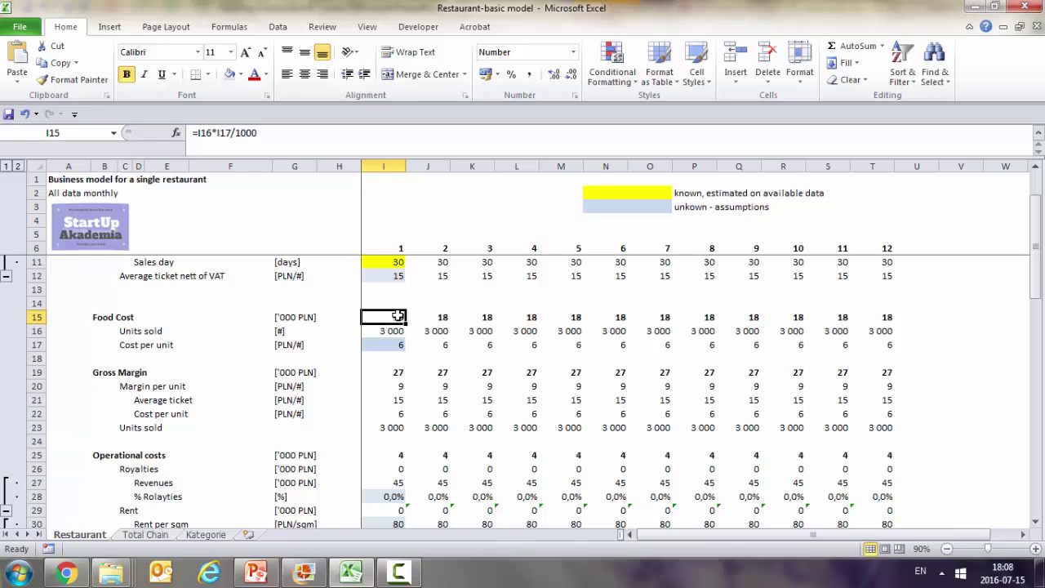
pyautogui.scroll(2, 385, 279)
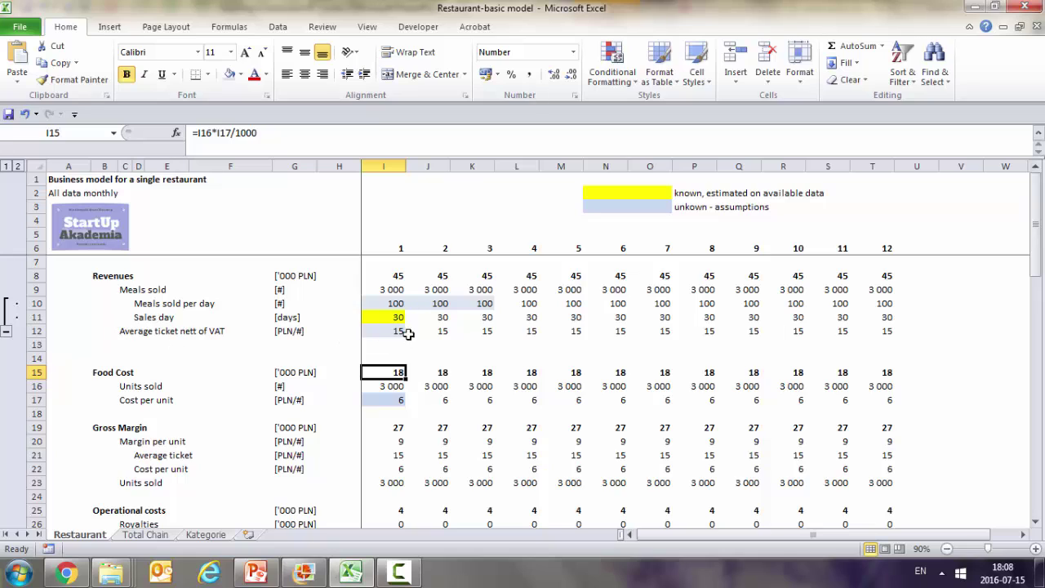
pyautogui.click(397, 400)
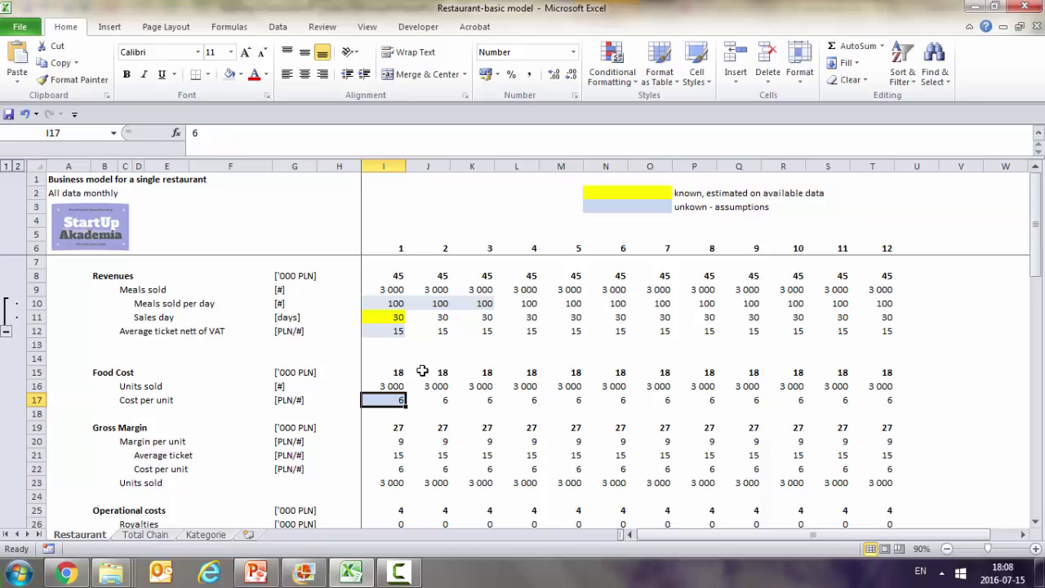
pyautogui.click(124, 386)
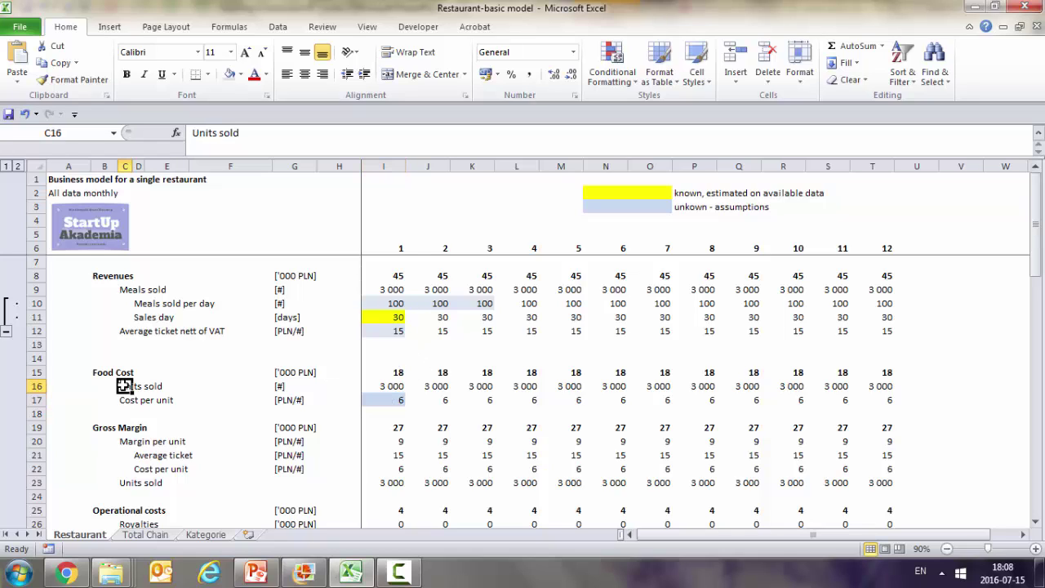
# Step: Link month-1 Units sold to meals sold with the formula =I9
pyautogui.click(395, 386)
pyautogui.write('=I9')
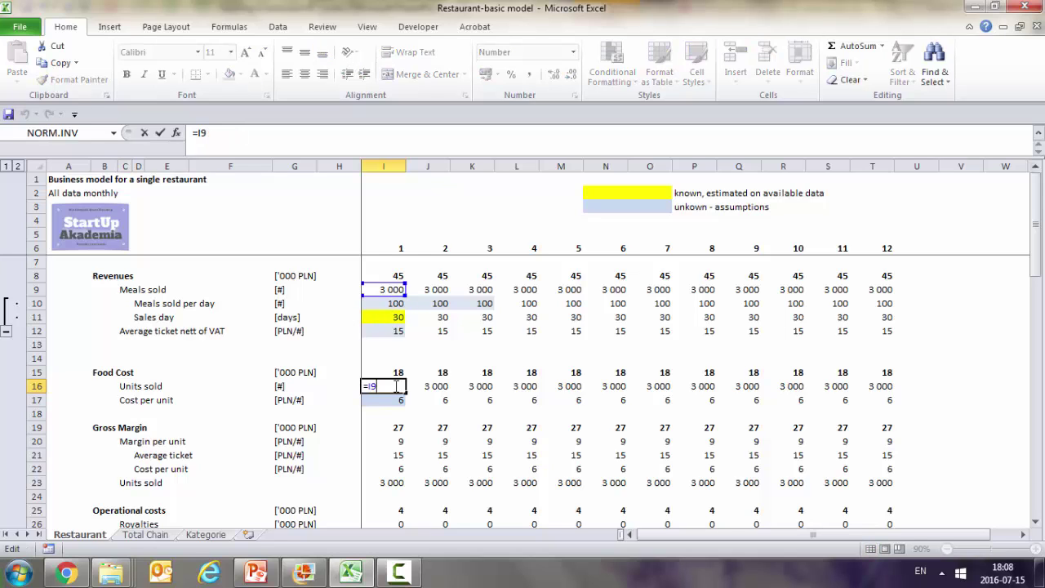
pyautogui.press('Return')
# Step: Test 200 meals per day in month 1, then set it back to 100
pyautogui.click(394, 303)
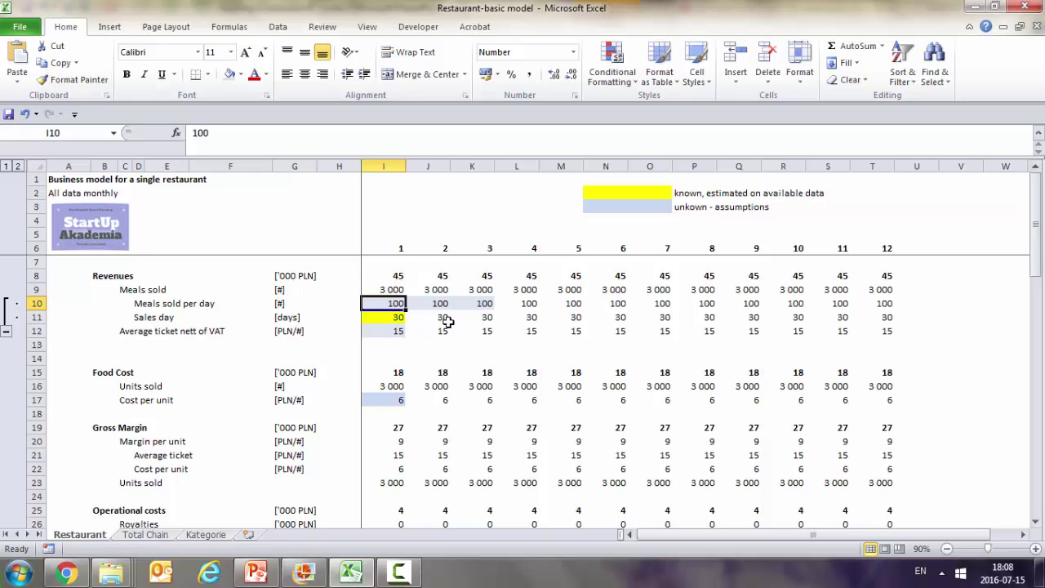
pyautogui.write('20')
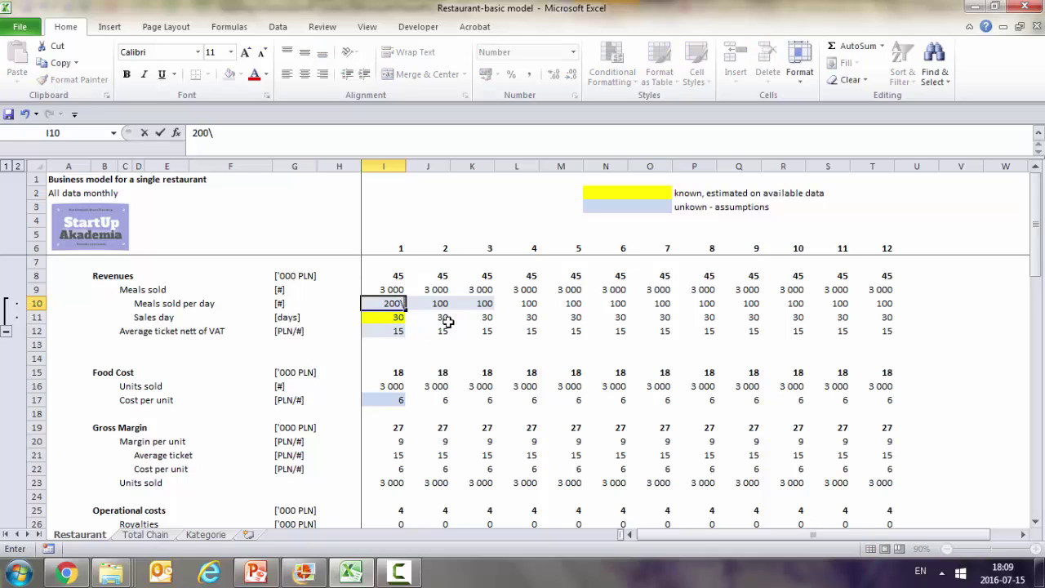
pyautogui.press('Return')
pyautogui.press('Up')
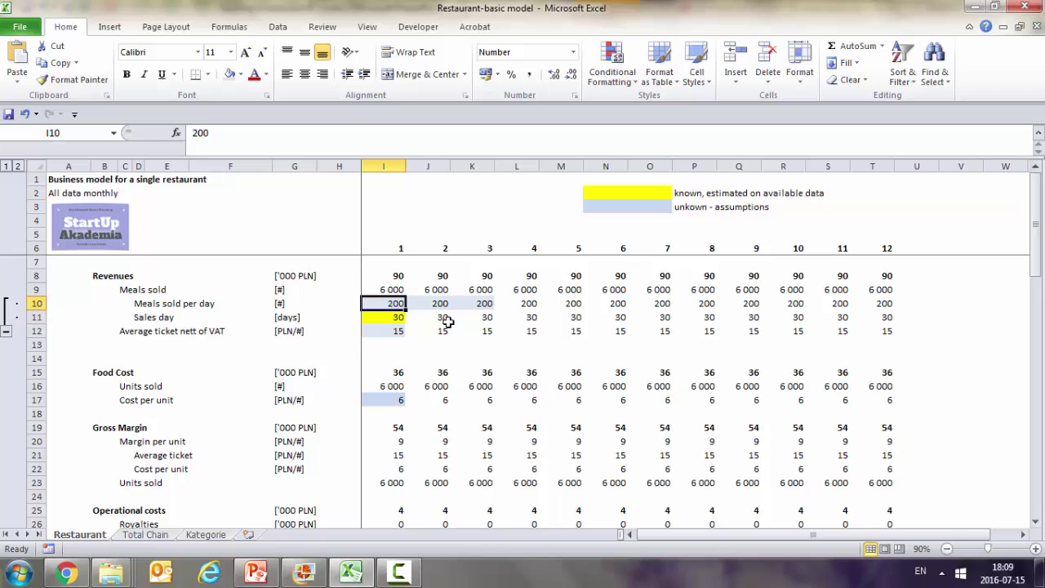
pyautogui.write('100')
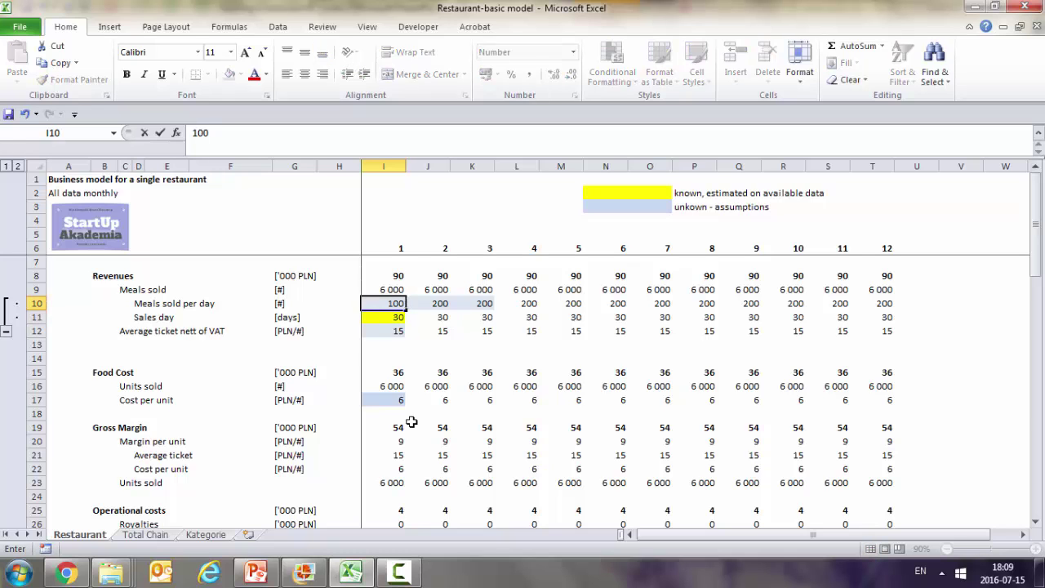
pyautogui.press('Return')
# Step: Inspect the month-1 Food Cost, average ticket, margin per unit and Gross Margin formulas
pyautogui.scroll(-1, 390, 382)
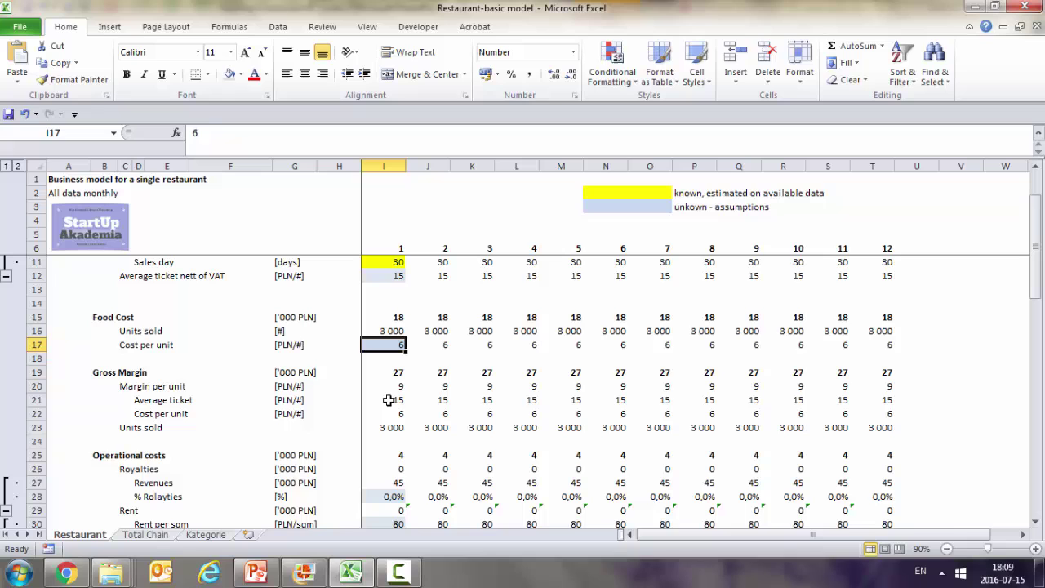
pyautogui.click(396, 314)
pyautogui.scroll(-1, 396, 315)
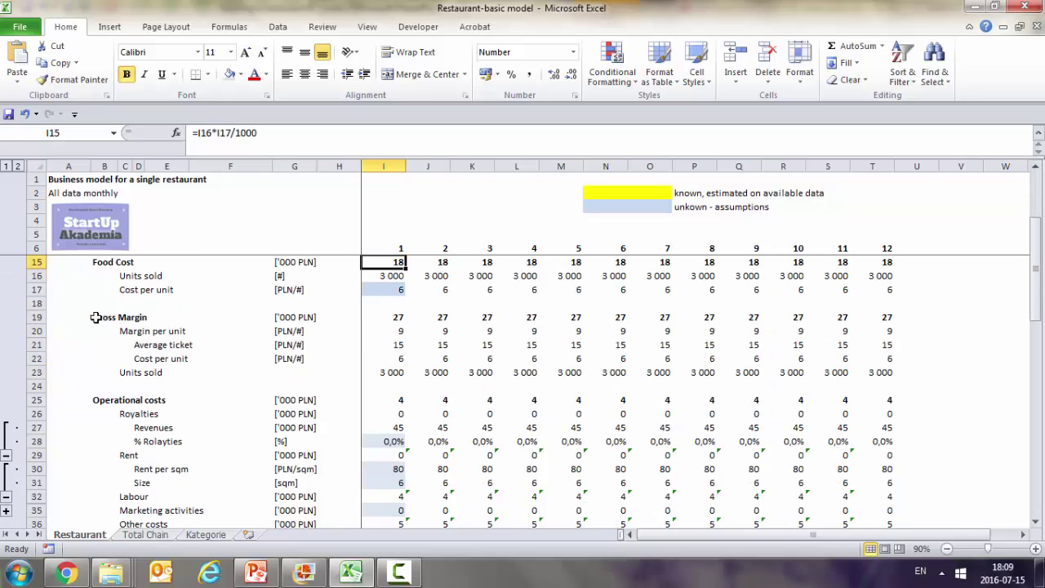
pyautogui.click(399, 344)
pyautogui.scroll(2, 408, 326)
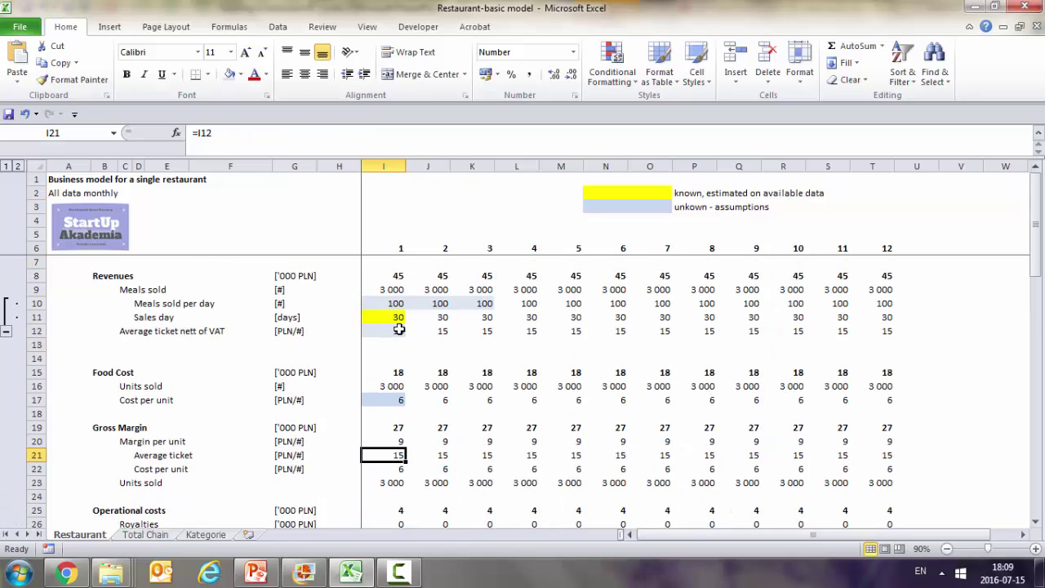
pyautogui.scroll(-1, 398, 351)
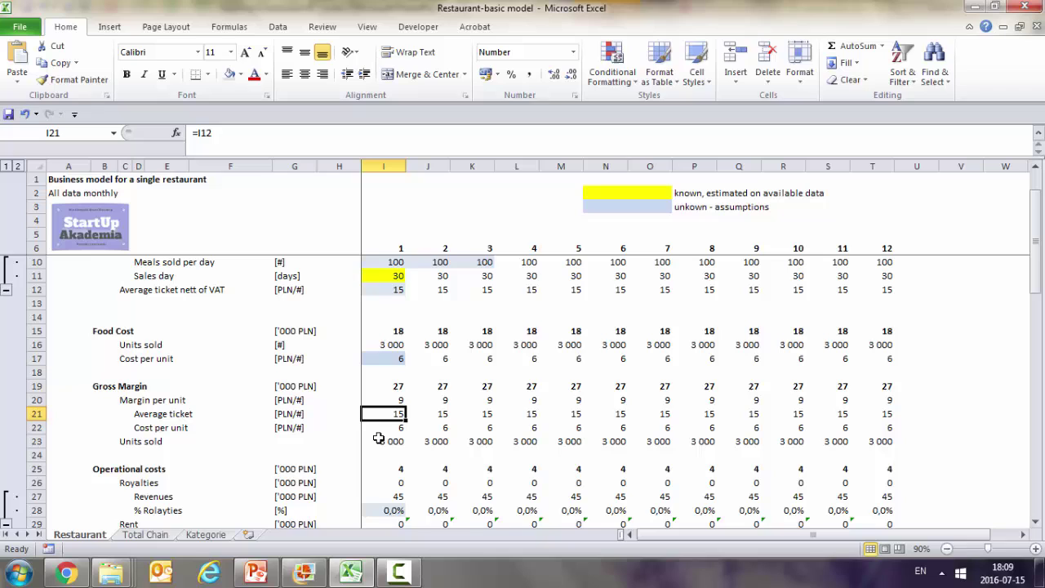
pyautogui.click(400, 399)
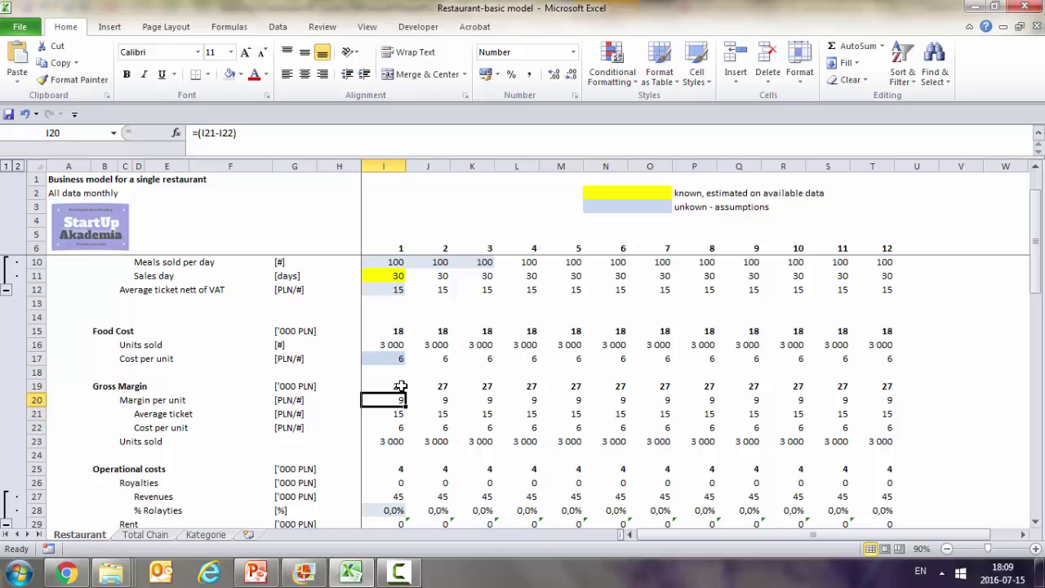
pyautogui.click(398, 386)
# Step: Scroll through the model to review the operational costs and EBITDA lines
pyautogui.scroll(1, 483, 360)
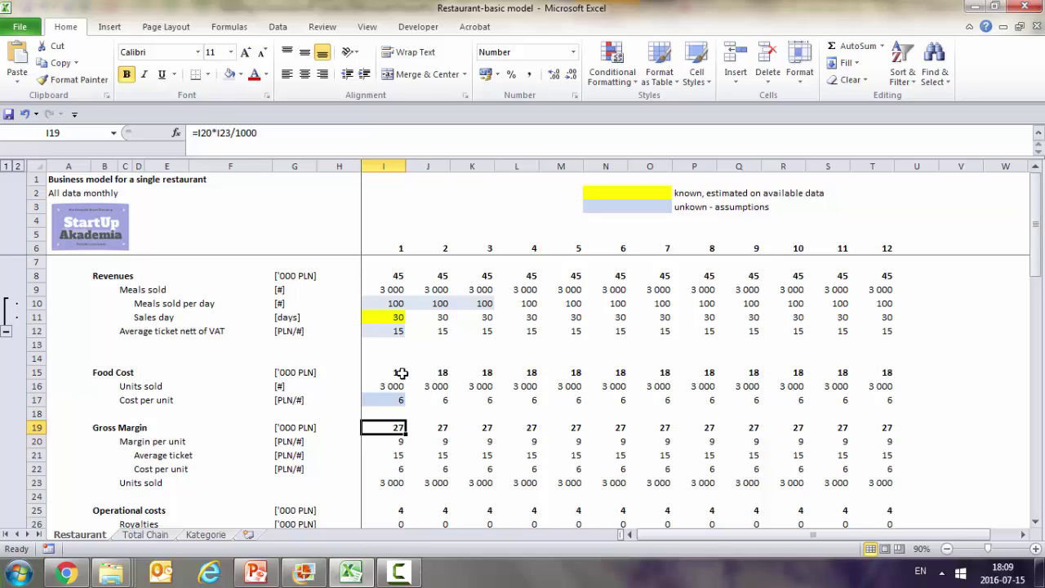
pyautogui.scroll(-2, 402, 372)
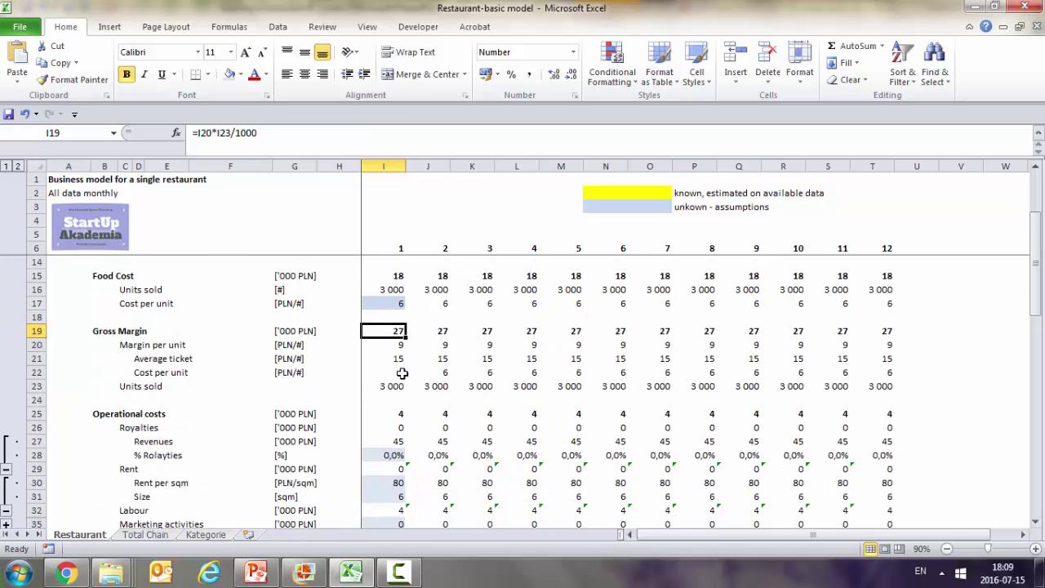
pyautogui.scroll(2, 402, 372)
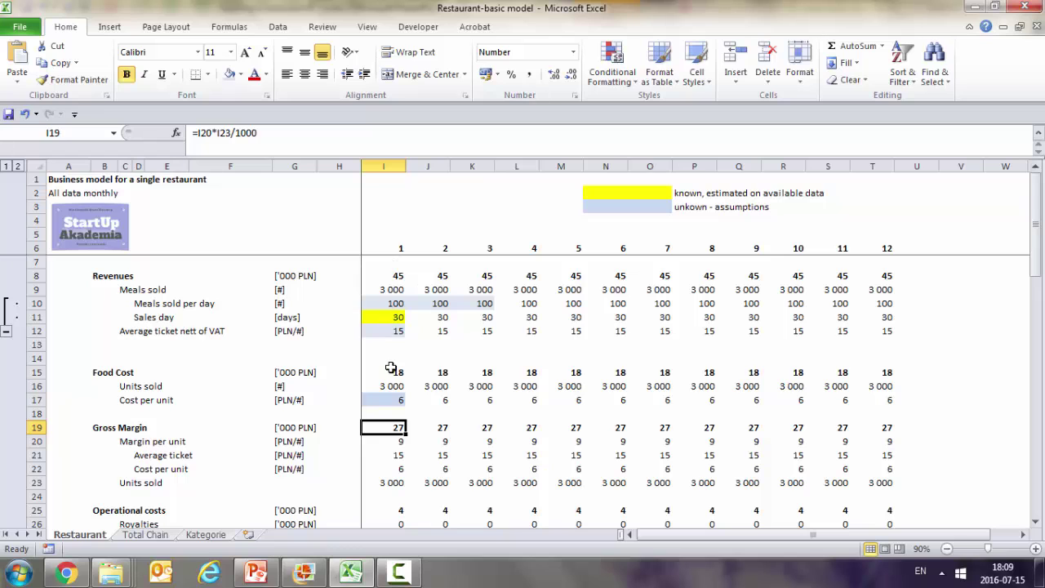
pyautogui.scroll(-1, 391, 369)
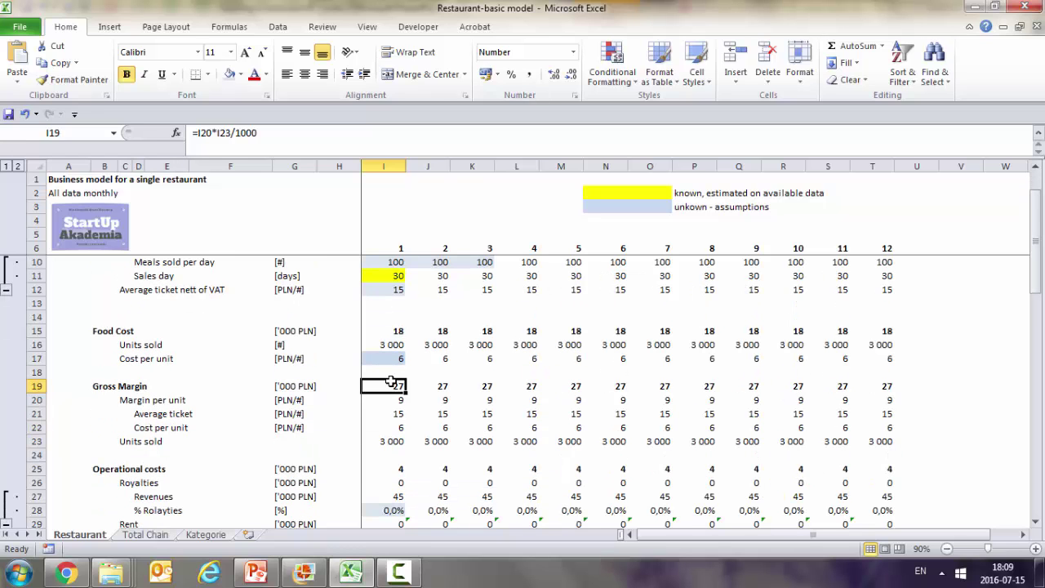
pyautogui.scroll(-2, 392, 381)
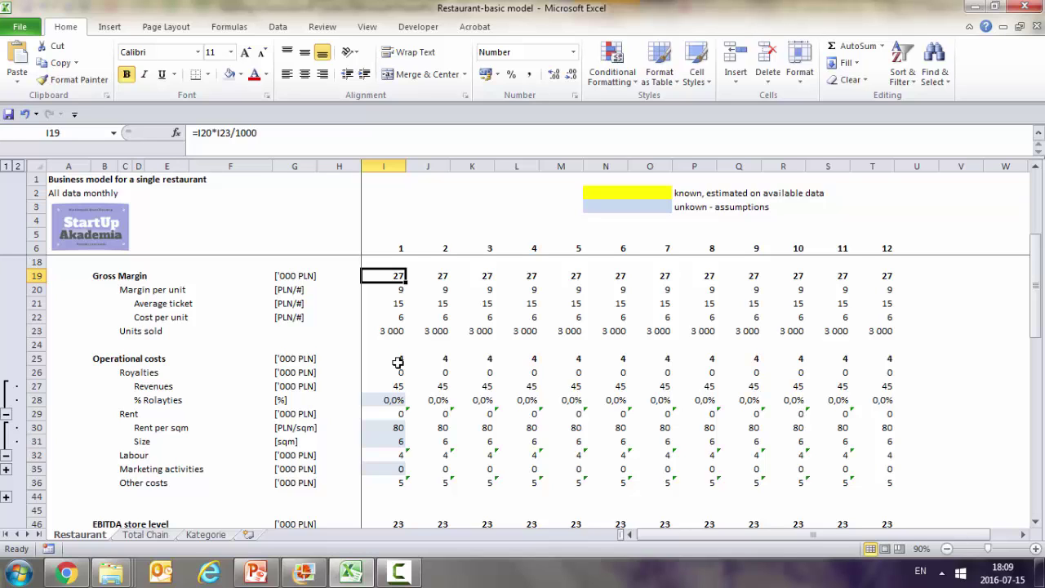
pyautogui.scroll(-1, 397, 362)
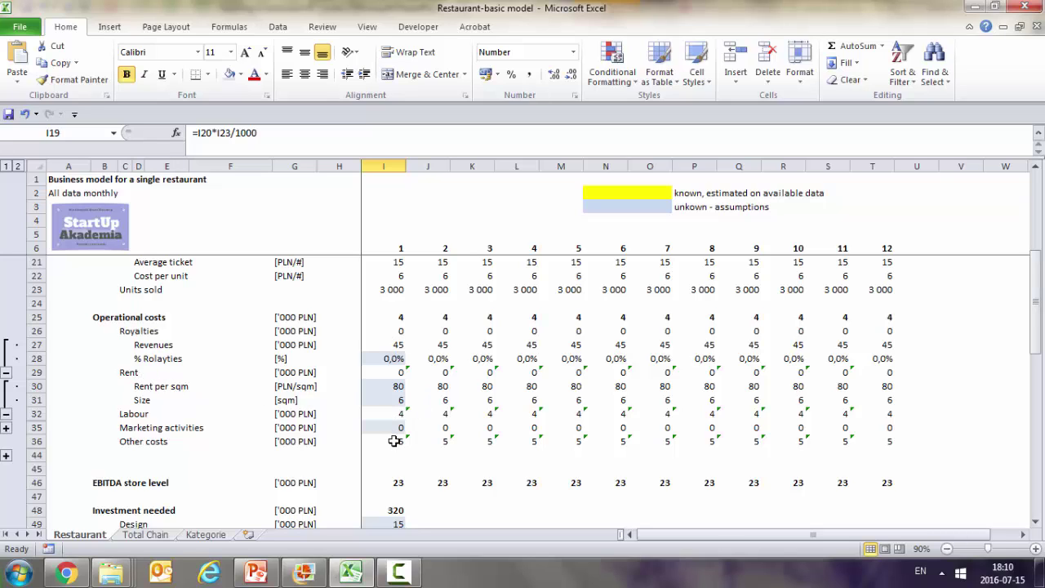
pyautogui.scroll(3, 279, 351)
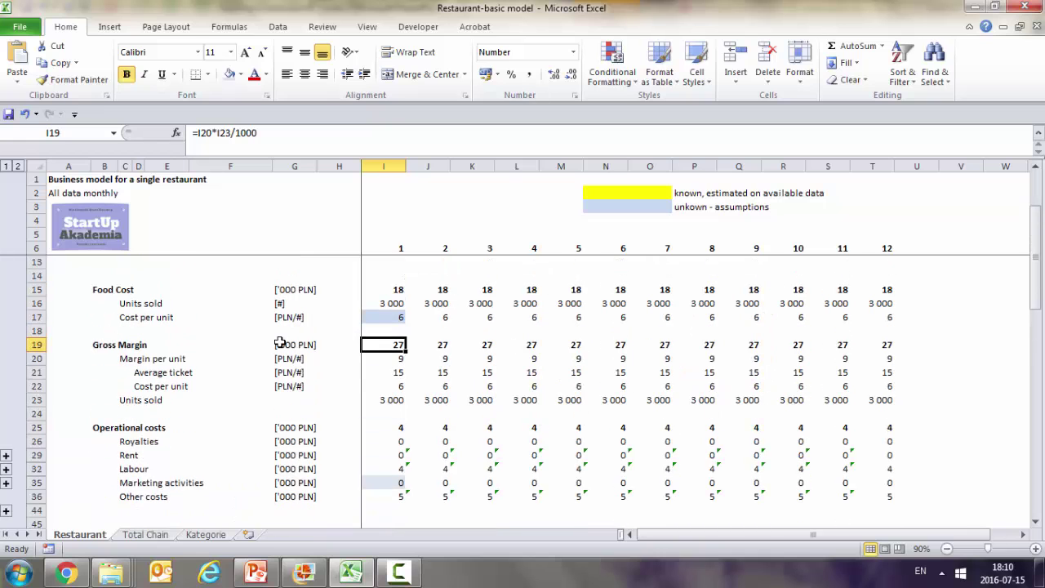
pyautogui.scroll(-1, 279, 342)
# Step: Expand Royalties to check I27 and I28, then fold it and unfold Rent's rows
pyautogui.scroll(2, 279, 343)
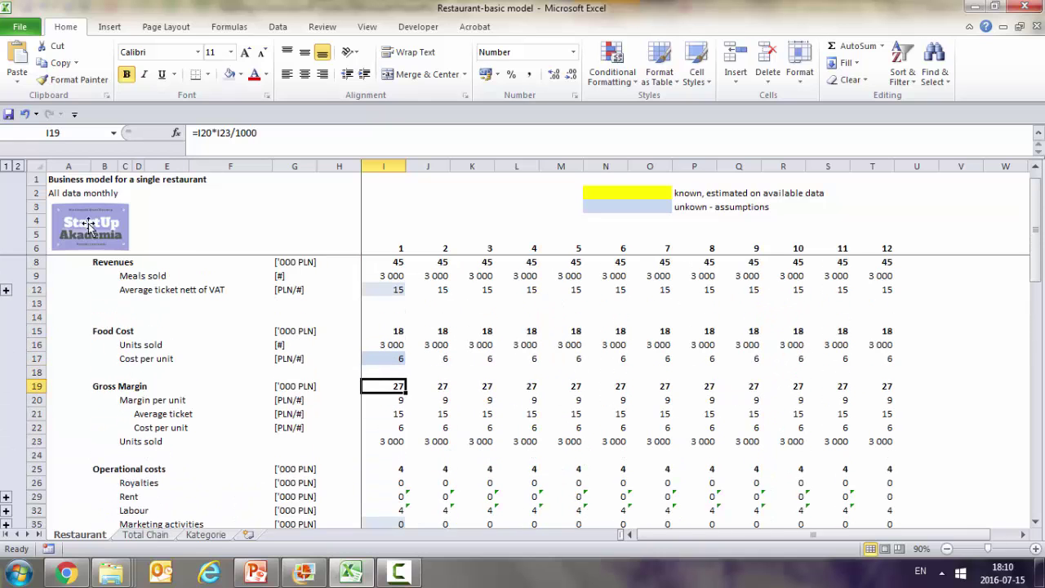
pyautogui.scroll(-2, 205, 325)
pyautogui.scroll(3, 205, 325)
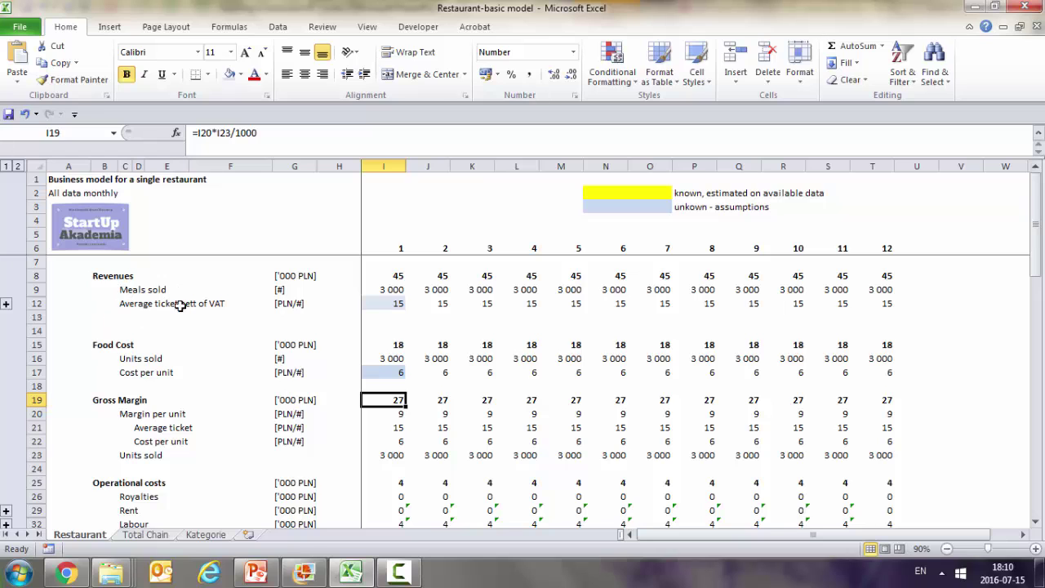
pyautogui.scroll(-1, 179, 337)
pyautogui.scroll(-3, 179, 337)
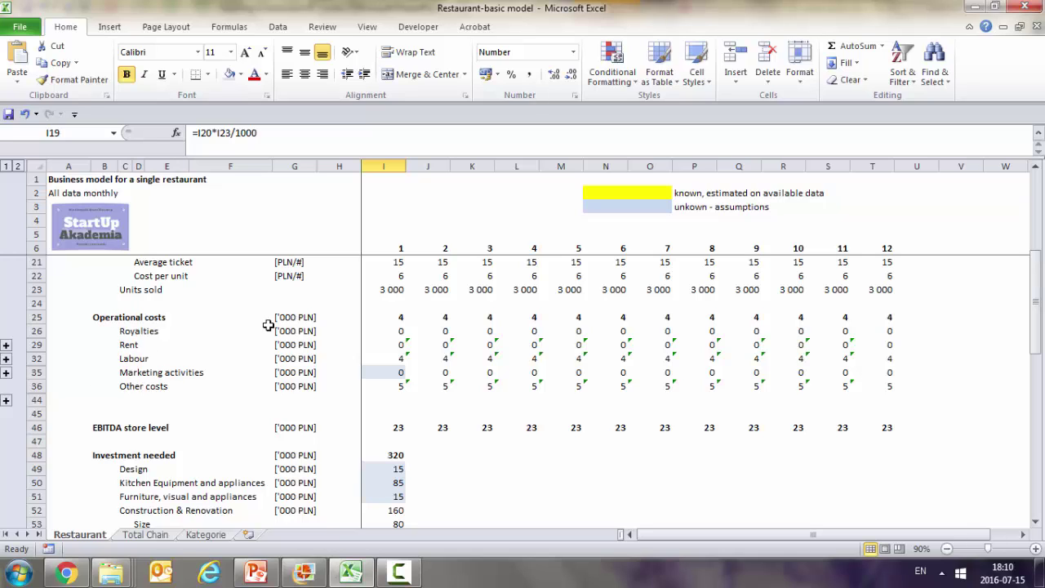
pyautogui.click(6, 345)
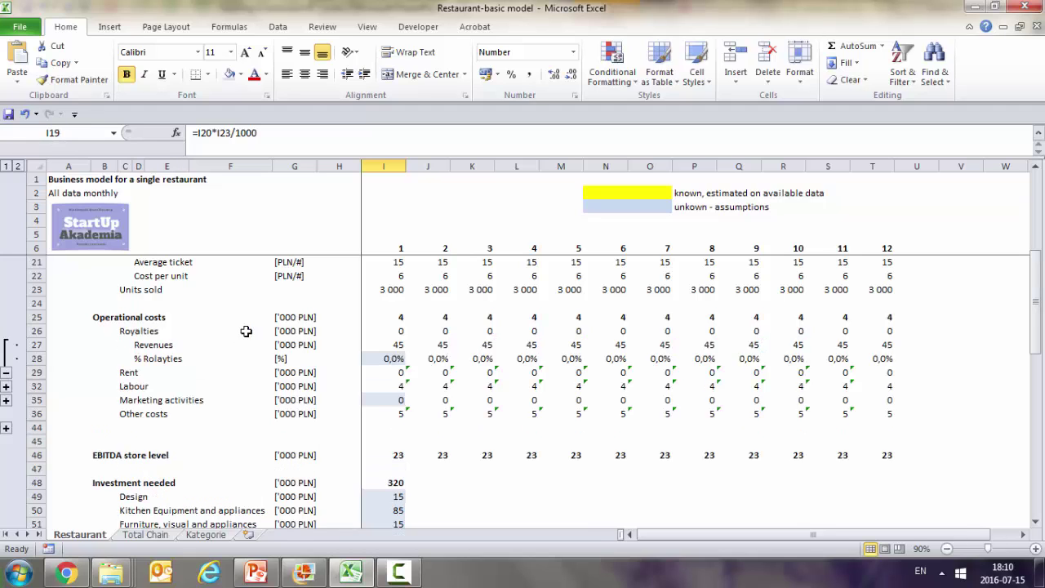
pyautogui.click(393, 344)
pyautogui.click(393, 357)
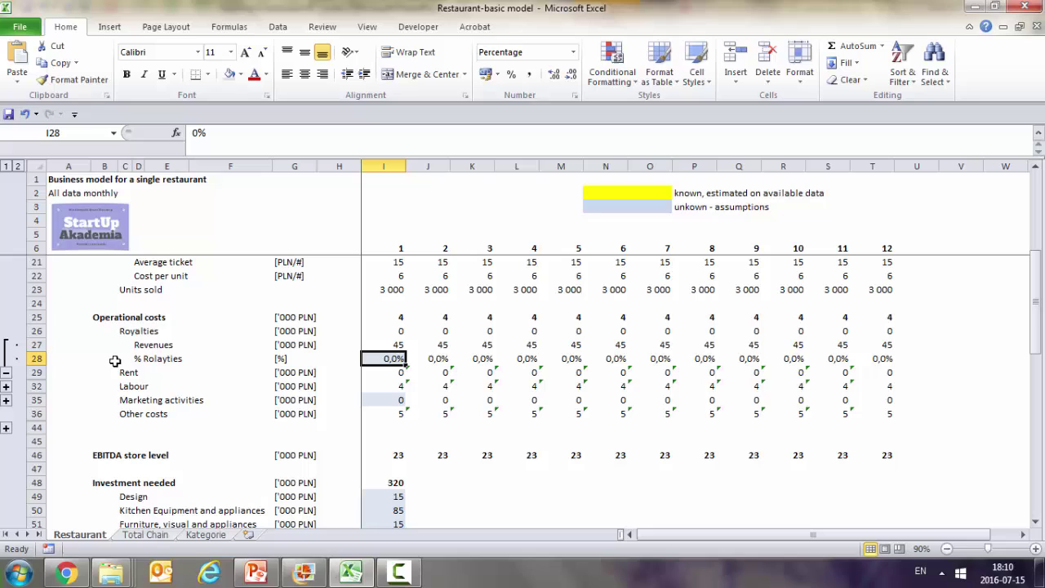
pyautogui.click(6, 373)
pyautogui.click(6, 359)
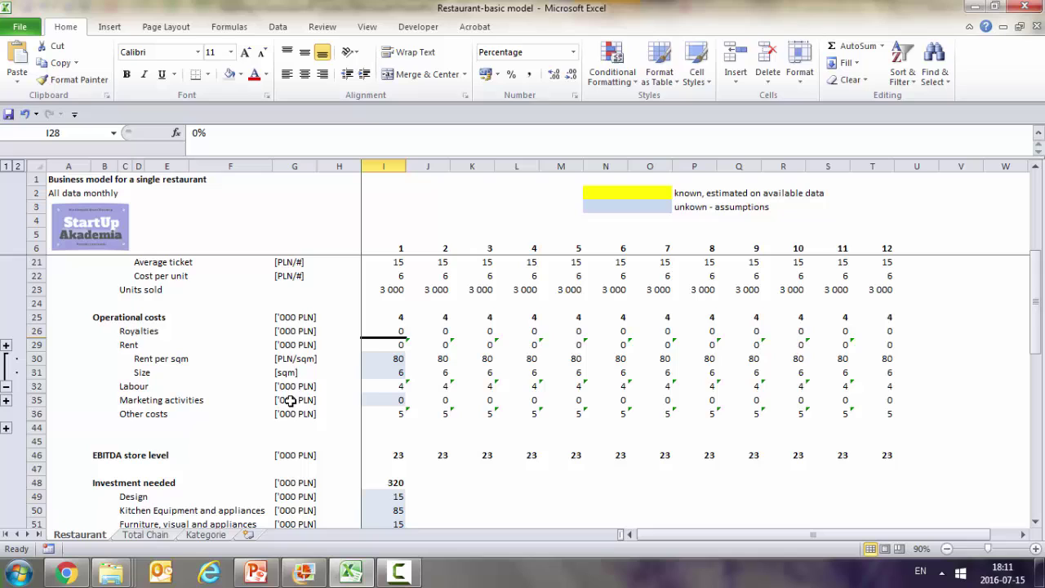
# Step: Set the restaurant size to 100 sqm and the rent to 10 per sqm
pyautogui.click(385, 363)
pyautogui.press('Down')
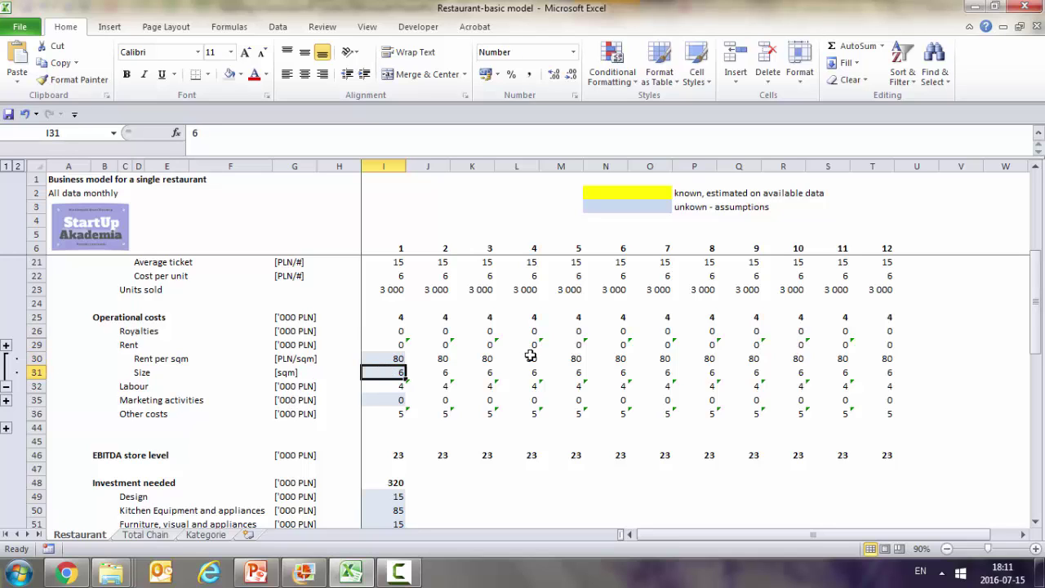
pyautogui.write('10')
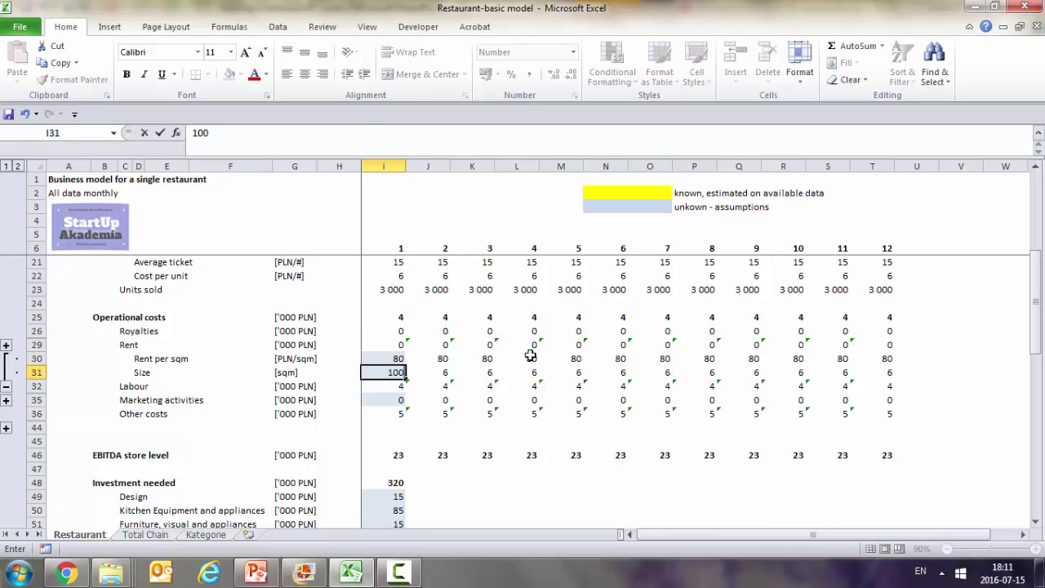
pyautogui.write('0')
pyautogui.press('Up')
pyautogui.write('6')
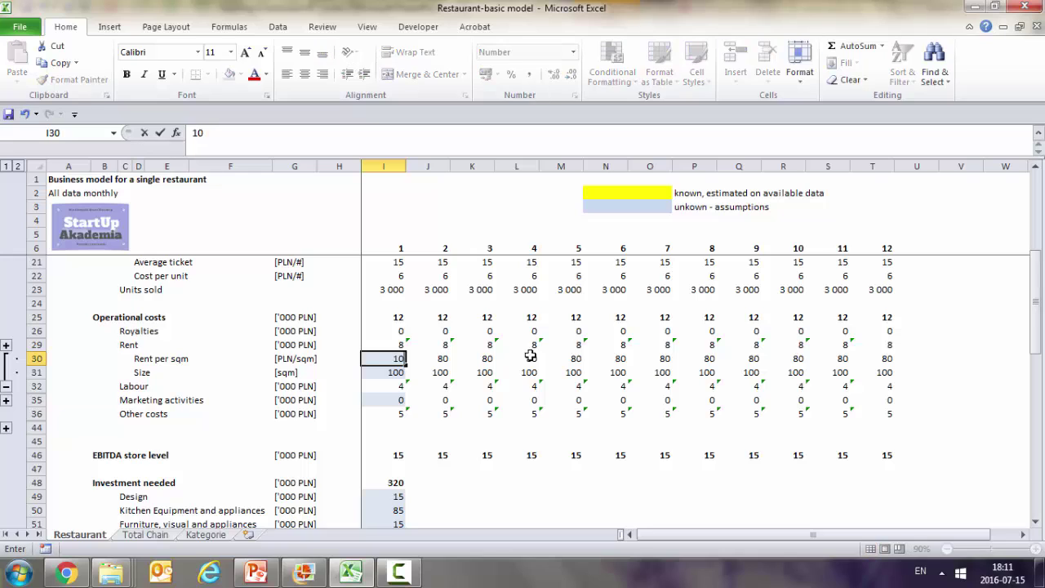
pyautogui.press('Return')
pyautogui.click(399, 357)
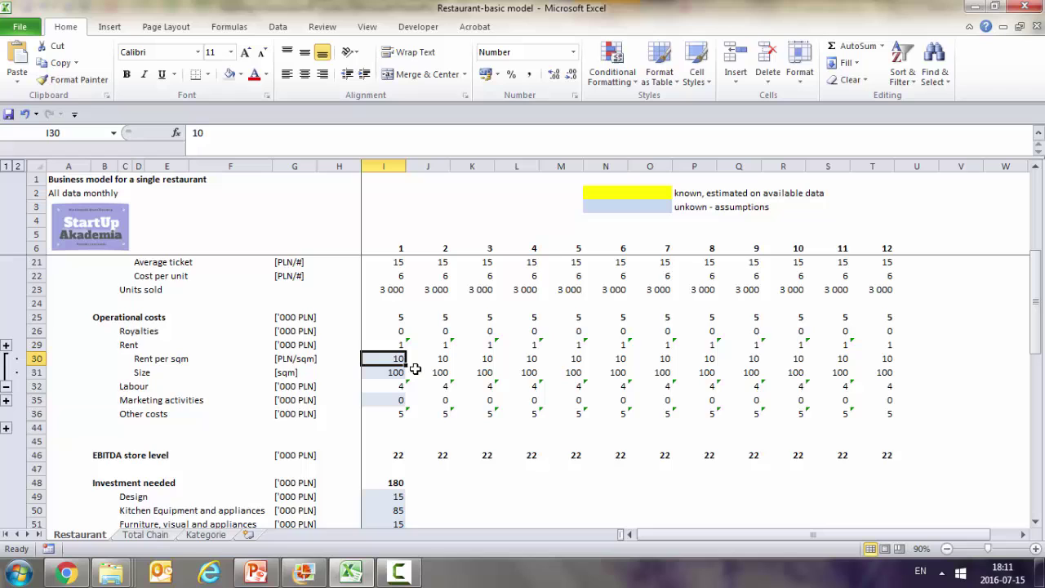
# Step: Fold Rent, expand Labour to check FTE and Marketing values, then toggle Other costs groups
pyautogui.scroll(-1, 415, 369)
pyautogui.click(6, 344)
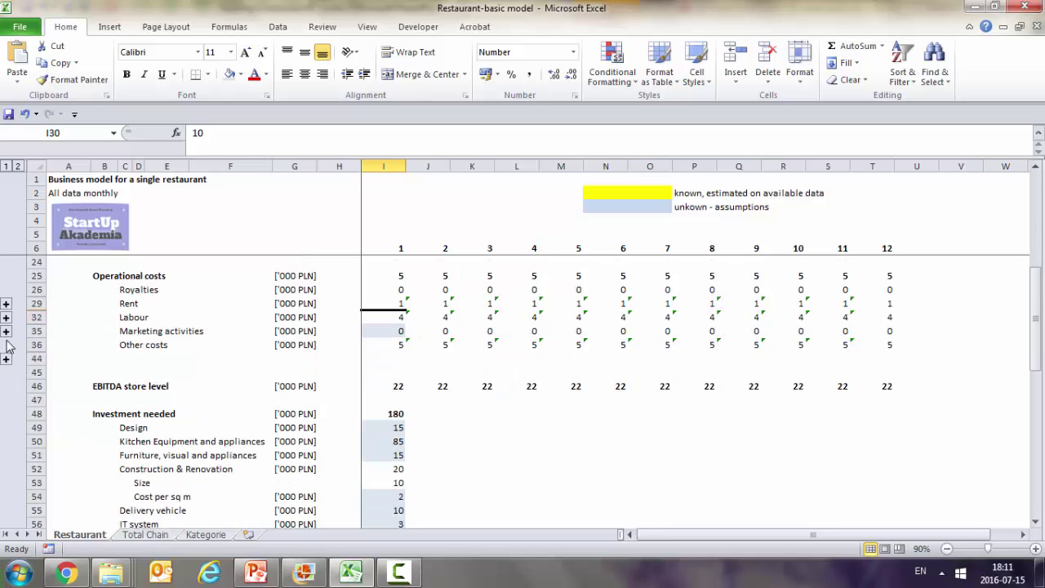
pyautogui.click(6, 333)
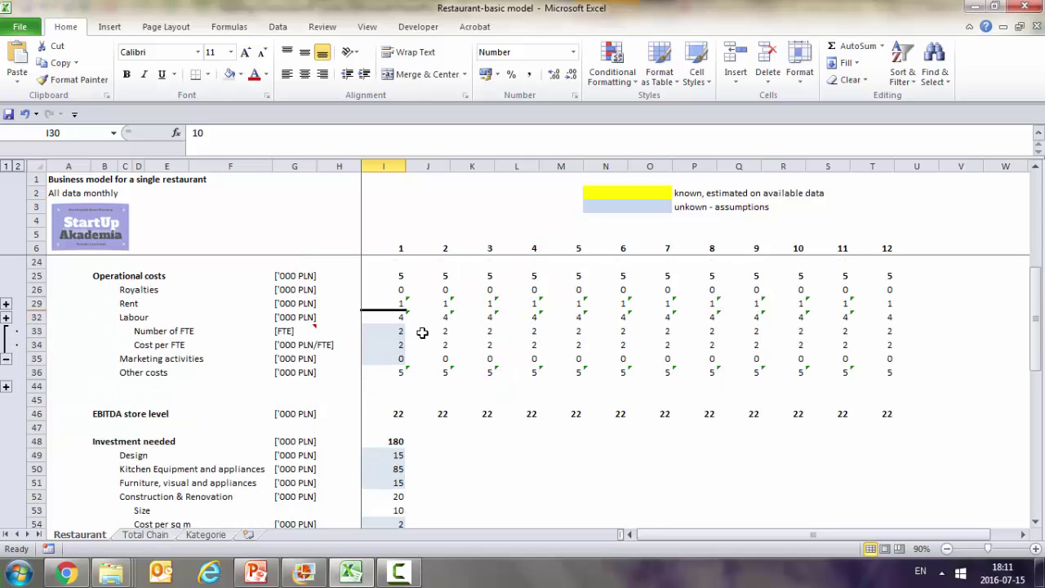
pyautogui.click(392, 332)
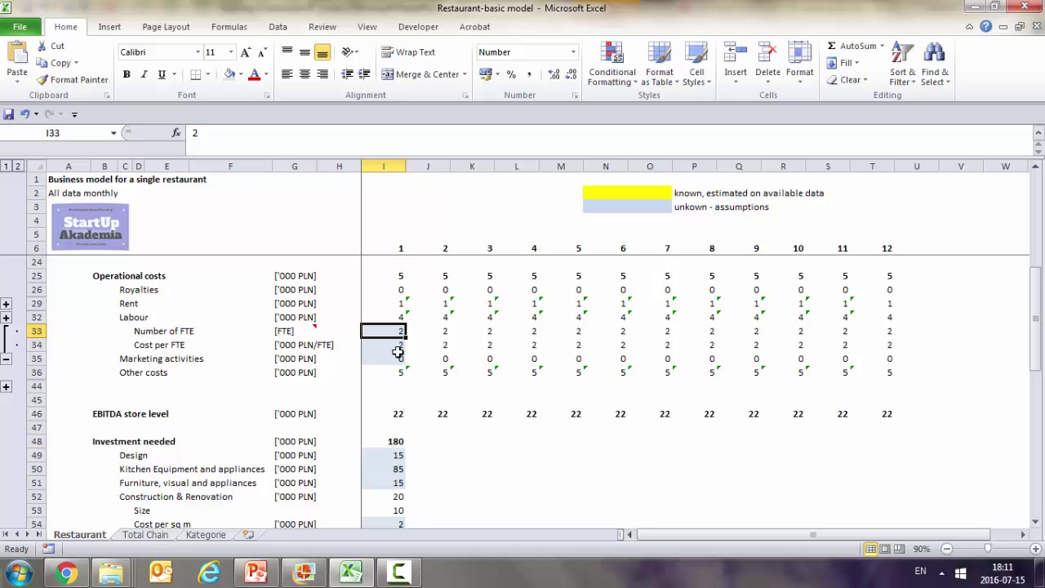
pyautogui.click(397, 359)
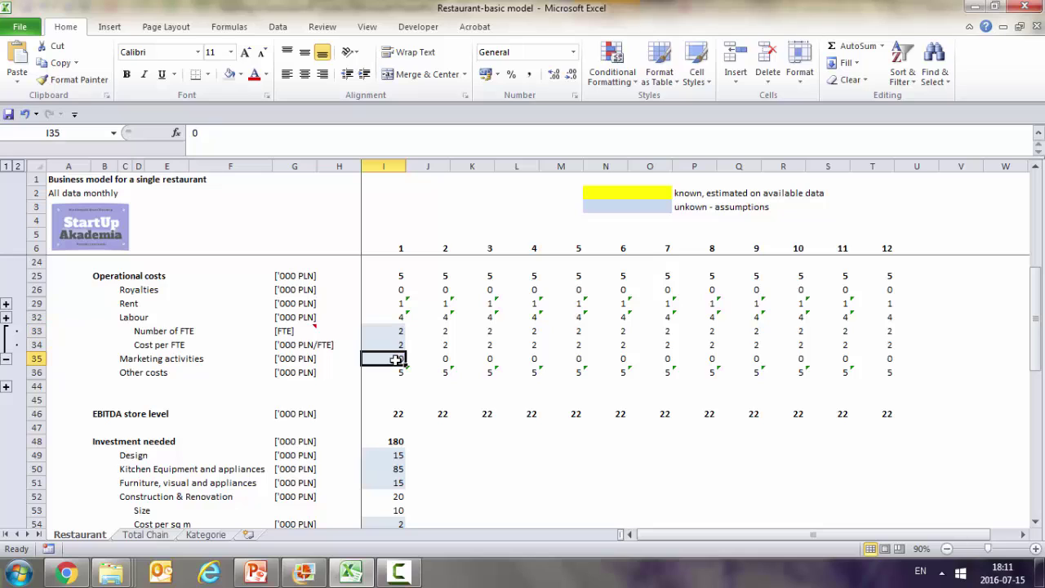
pyautogui.click(6, 387)
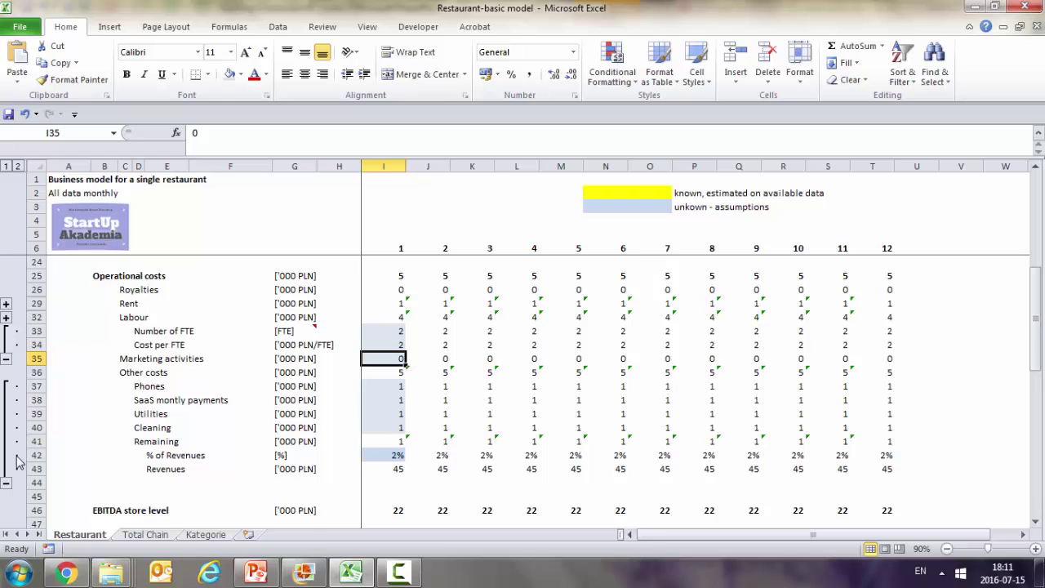
pyautogui.click(7, 483)
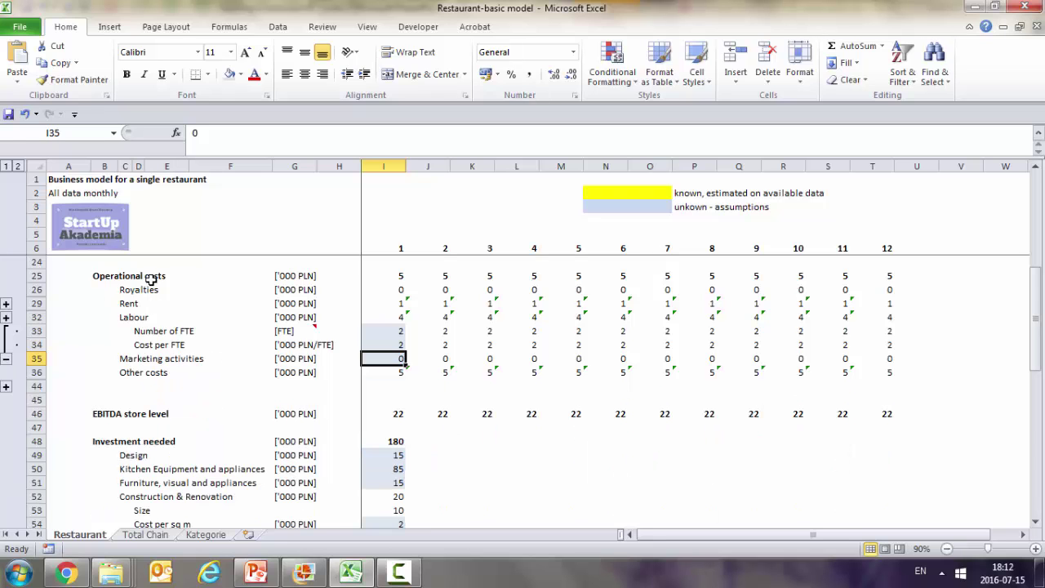
pyautogui.scroll(4, 341, 321)
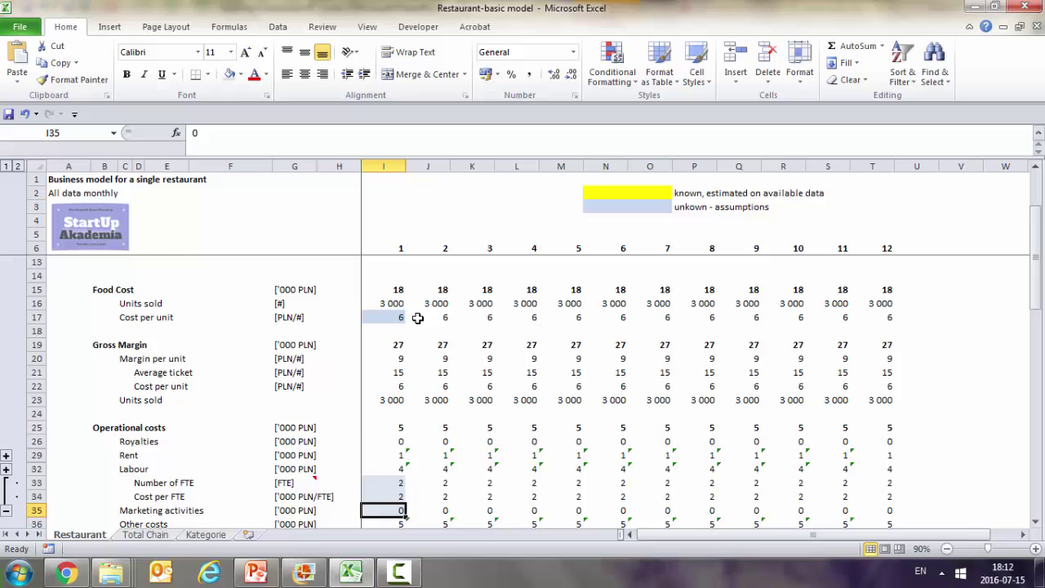
pyautogui.scroll(-1, 418, 317)
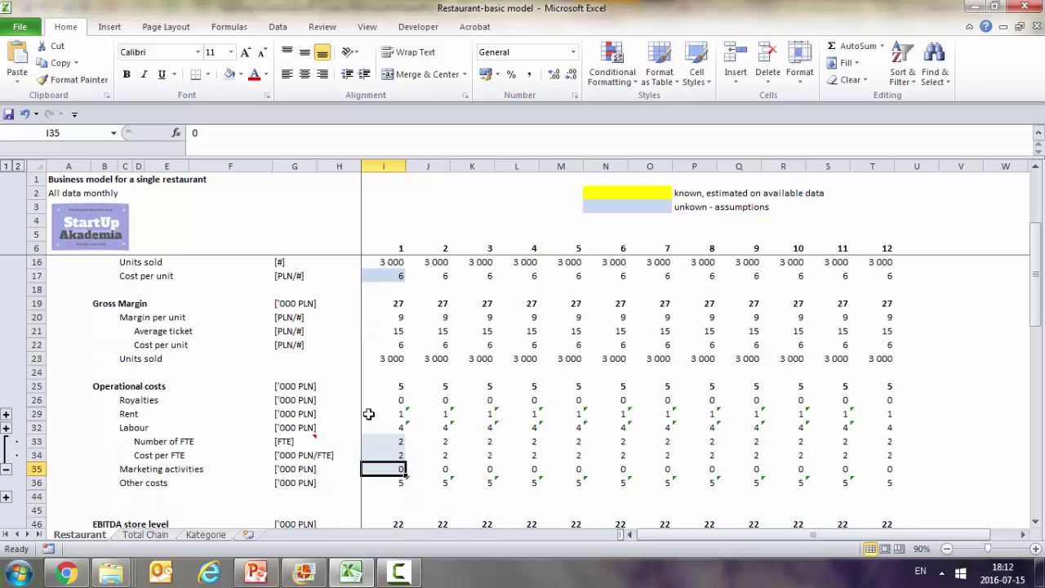
pyautogui.scroll(-4, 417, 396)
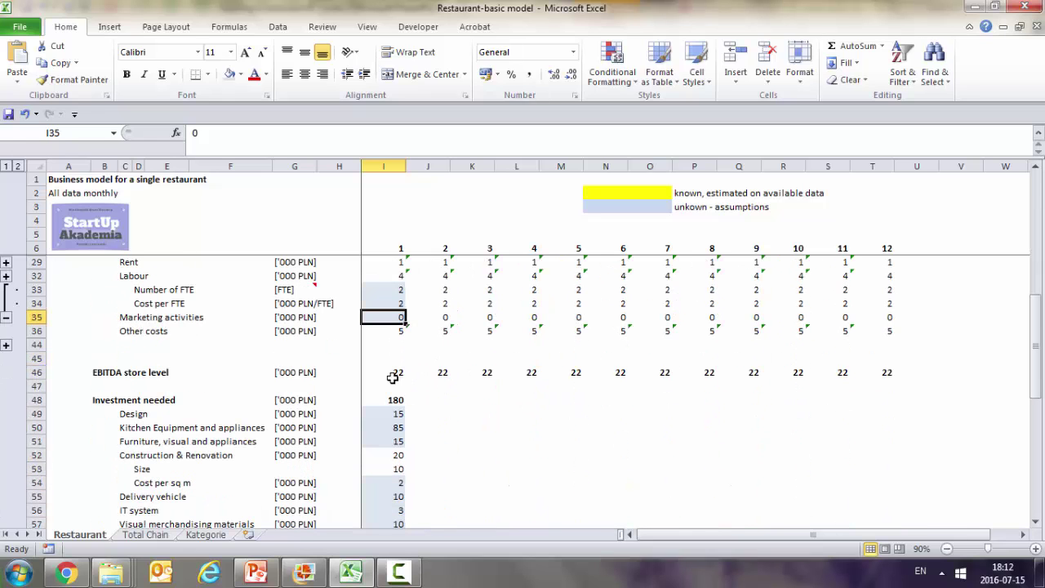
pyautogui.doubleClick(396, 374)
pyautogui.scroll(5, 391, 343)
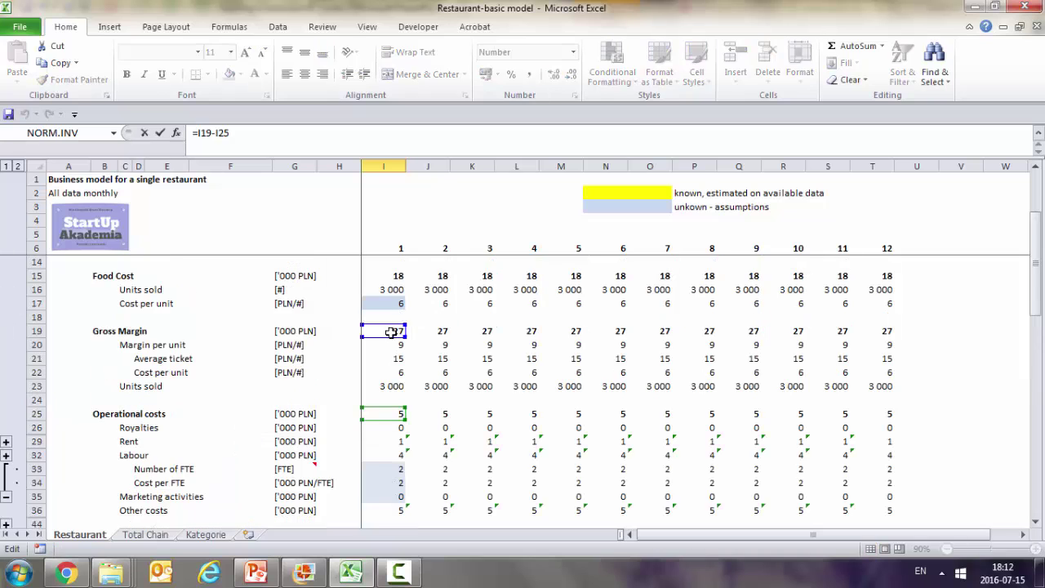
pyautogui.scroll(-3, 396, 416)
pyautogui.press('Return')
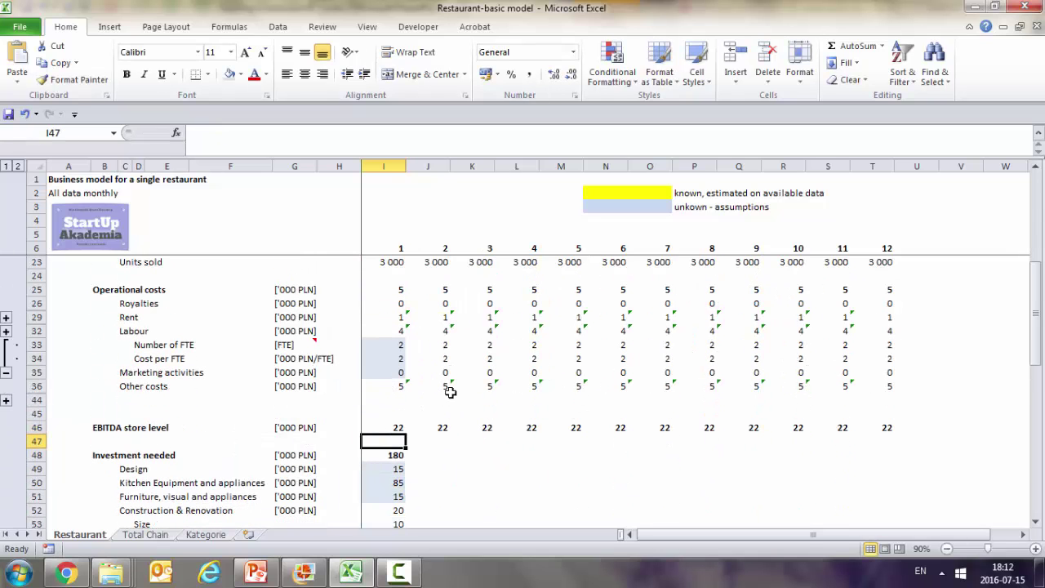
pyautogui.scroll(-2, 384, 426)
pyautogui.scroll(-1, 384, 425)
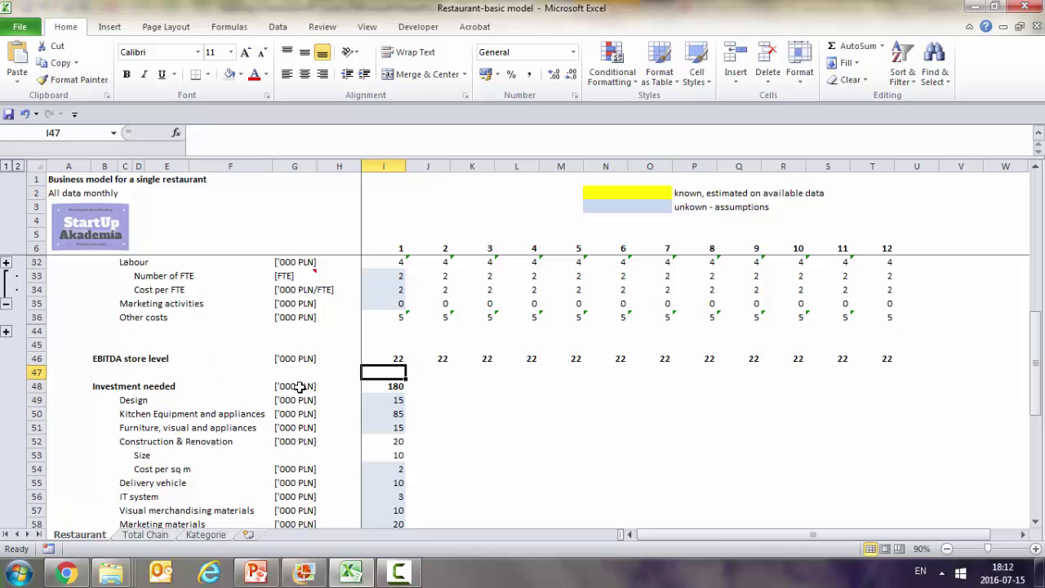
pyautogui.scroll(-4, 372, 382)
pyautogui.click(387, 414)
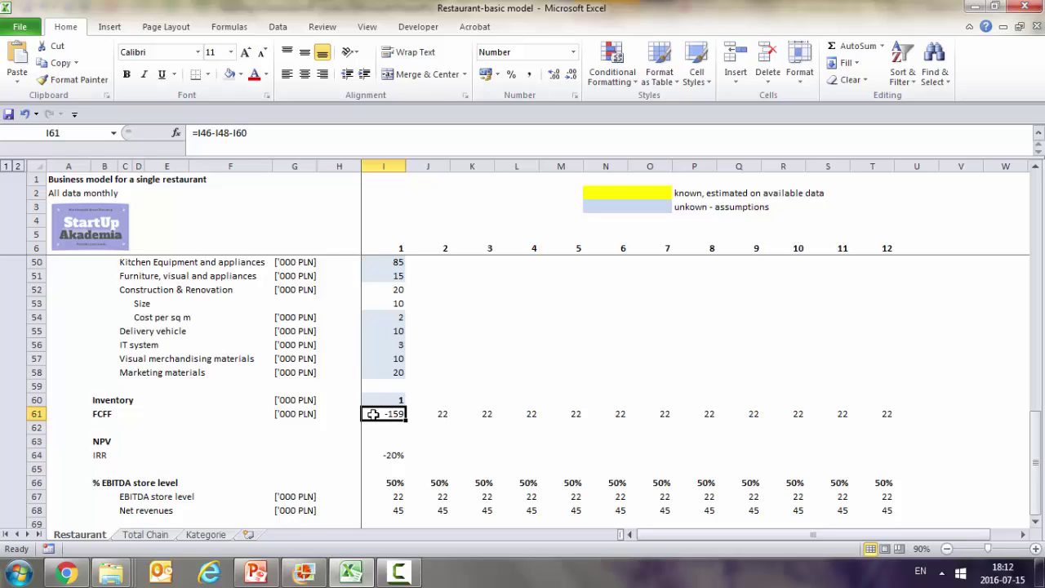
pyautogui.scroll(3, 412, 400)
pyautogui.scroll(-1, 405, 432)
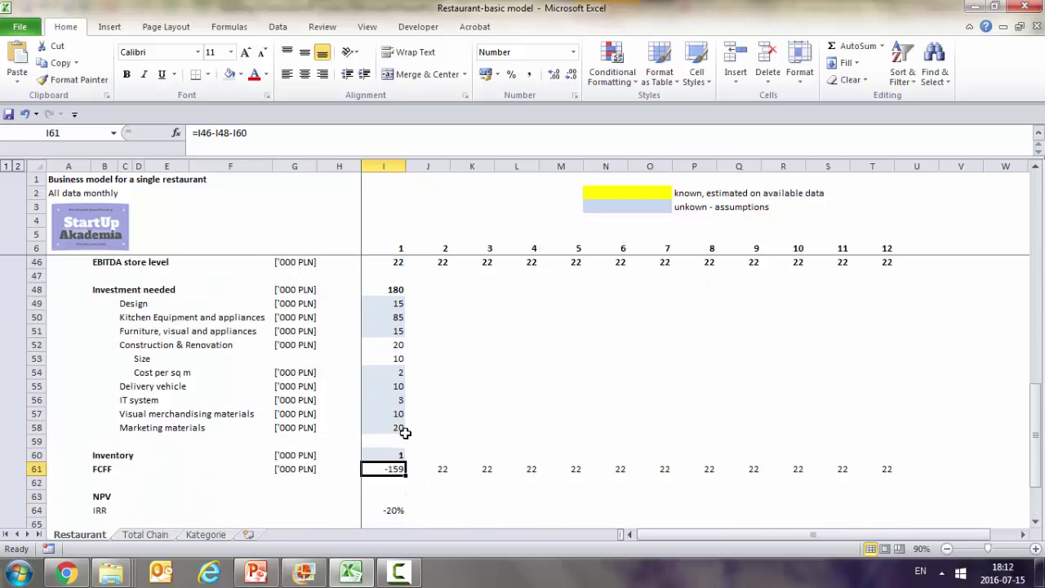
pyautogui.scroll(-1, 405, 433)
pyautogui.scroll(2, 439, 307)
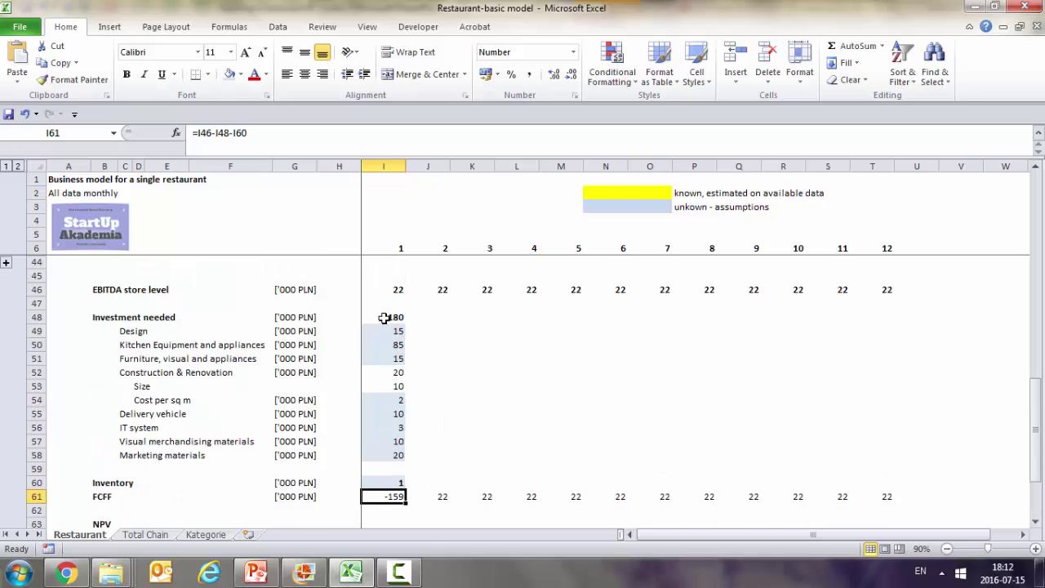
pyautogui.scroll(-2, 474, 334)
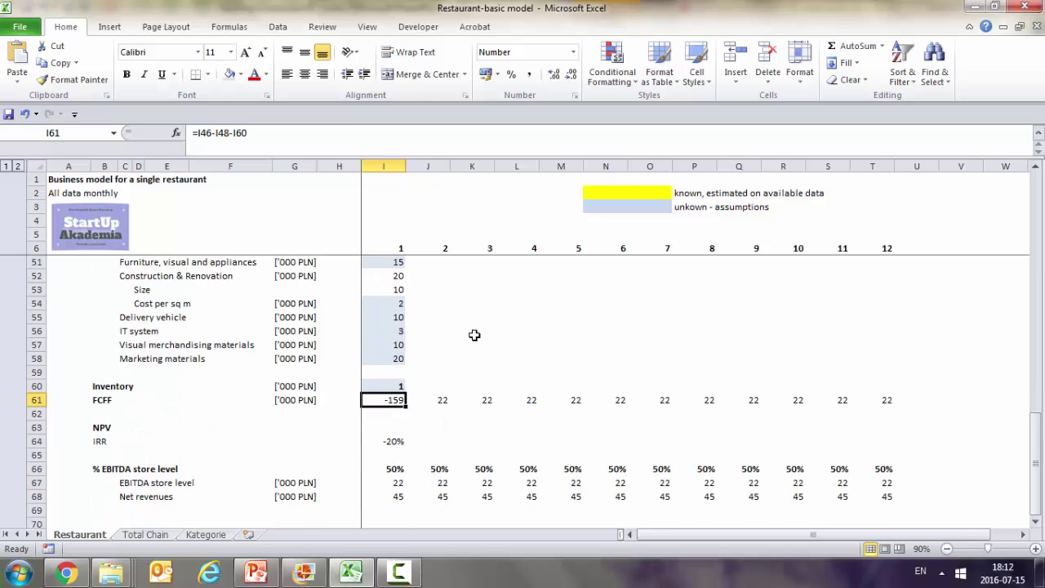
pyautogui.click(443, 401)
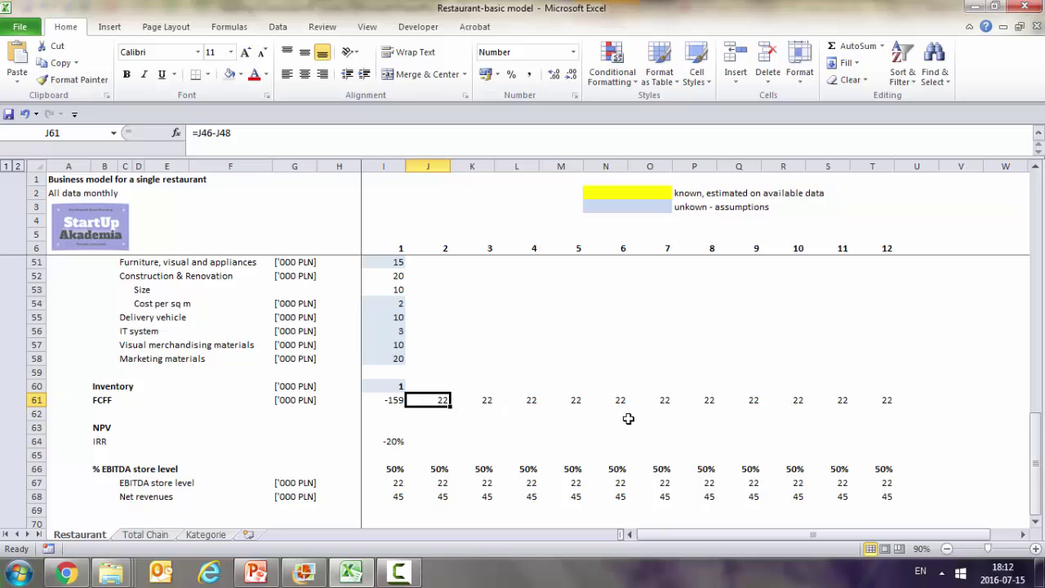
pyautogui.scroll(-2, 413, 373)
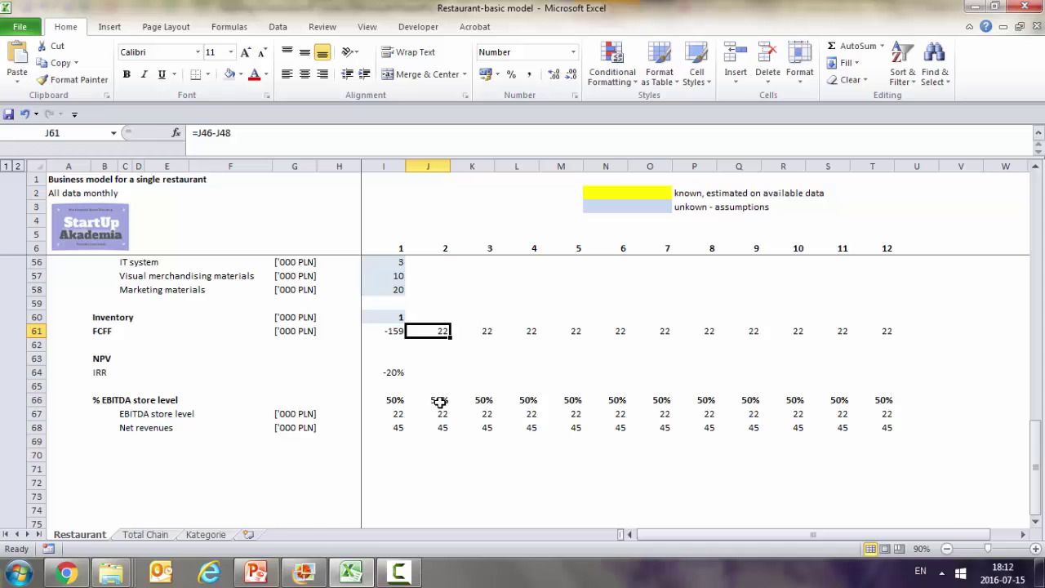
pyautogui.scroll(5, 425, 373)
pyautogui.scroll(-5, 424, 373)
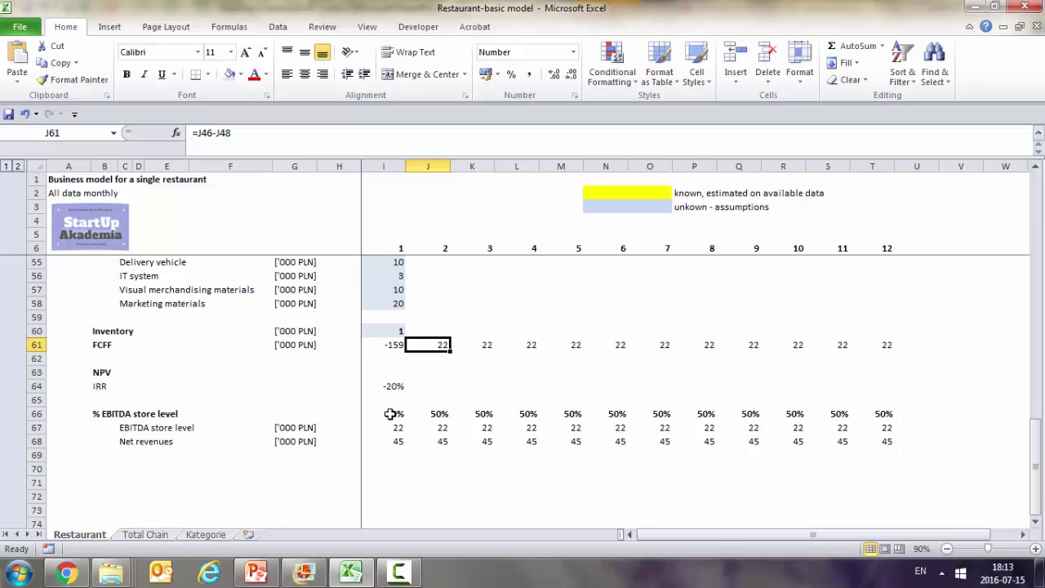
pyautogui.scroll(15, 390, 414)
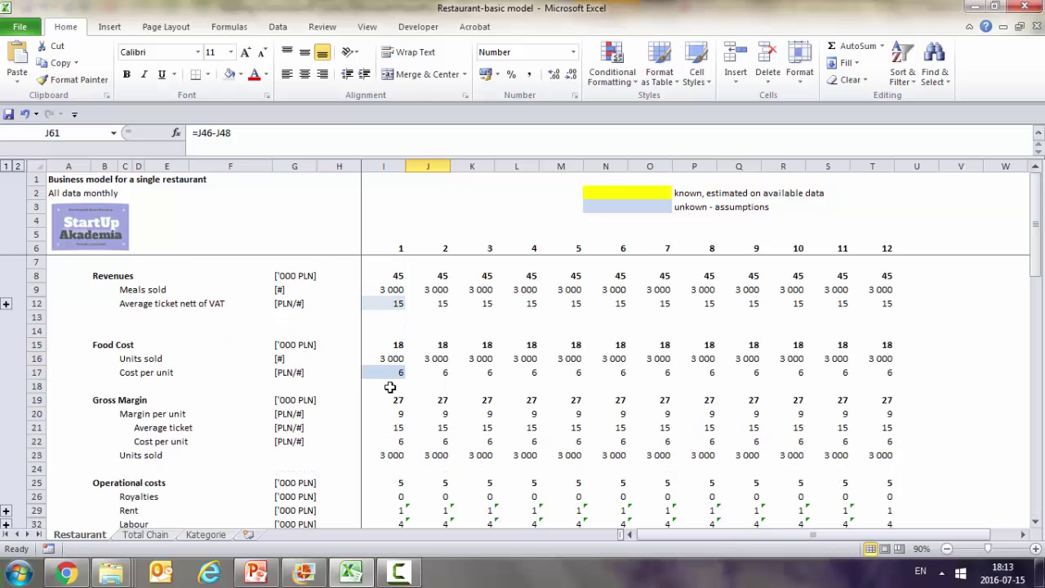
# Step: Cut the average ticket in I12 to 10
pyautogui.click(393, 299)
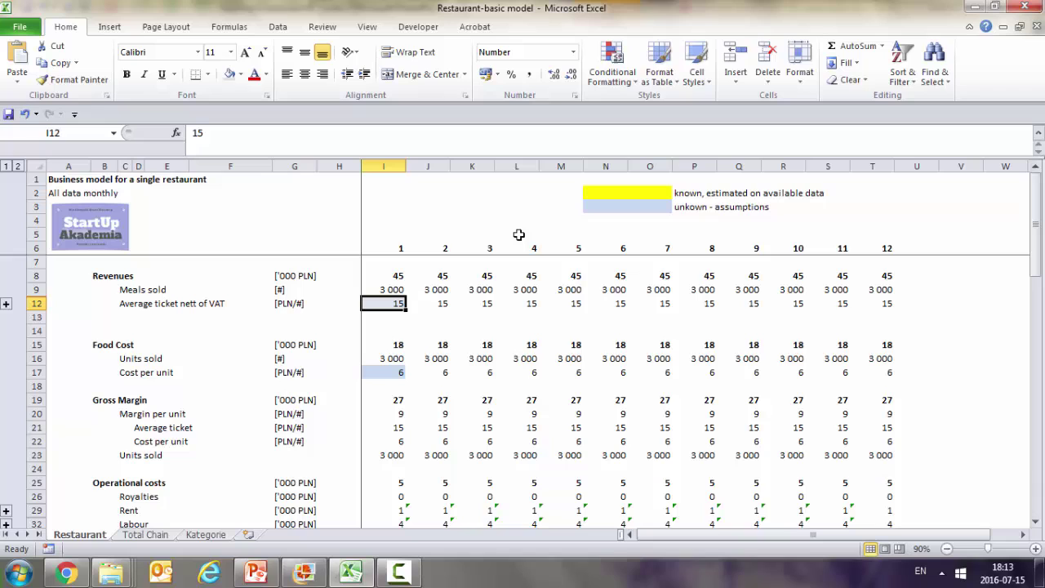
pyautogui.write('10')
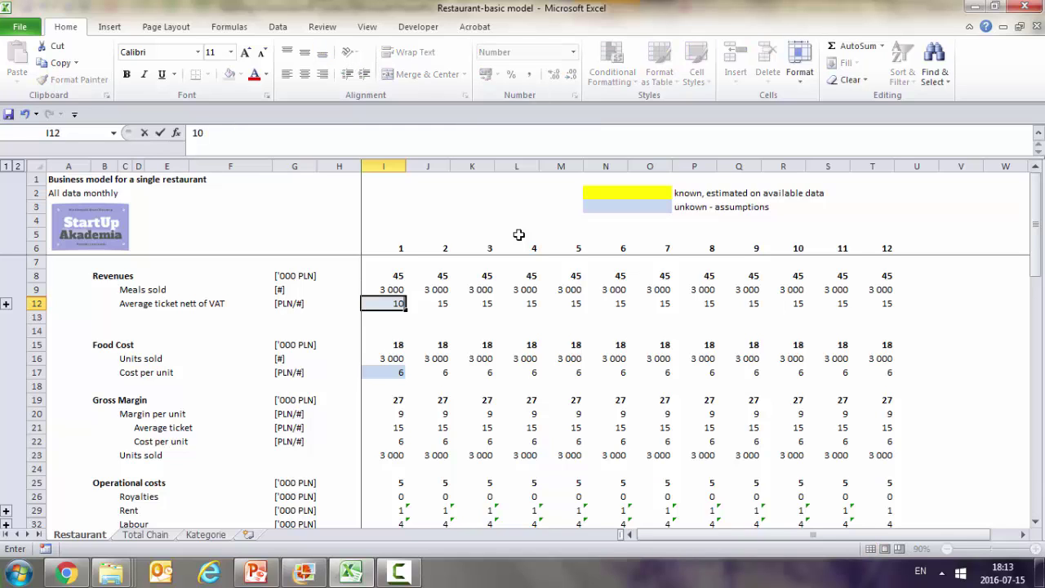
pyautogui.click(440, 356)
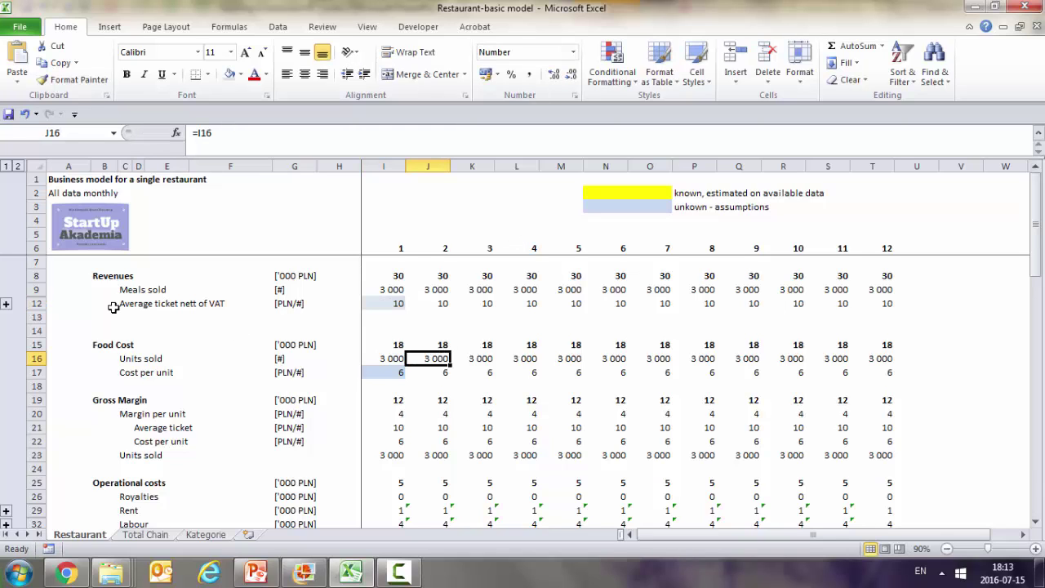
# Step: Unfold rows 10–11 and set meals sold per day to 150
pyautogui.click(6, 303)
pyautogui.click(395, 303)
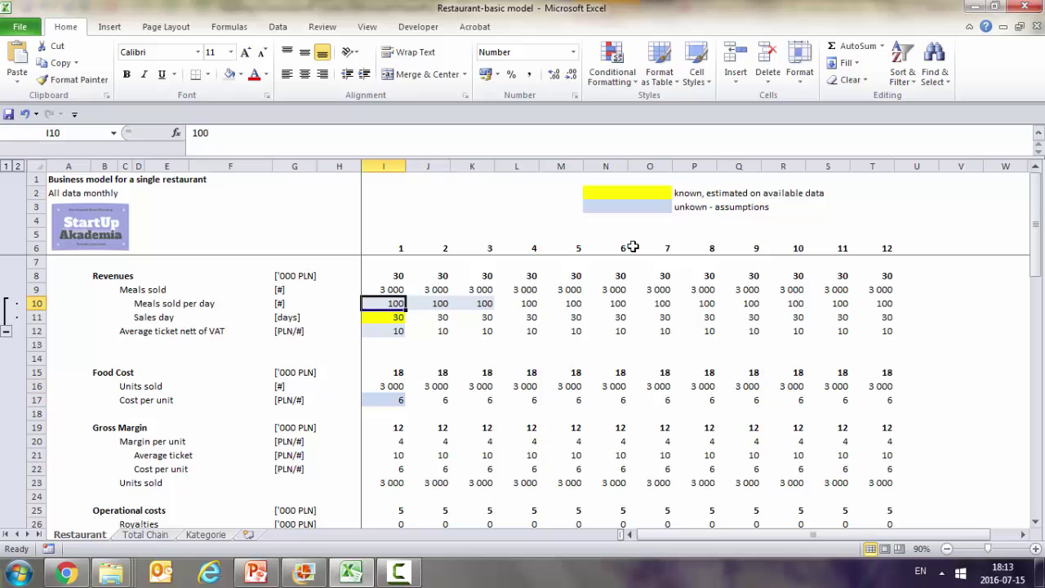
pyautogui.write('150')
pyautogui.press('Return')
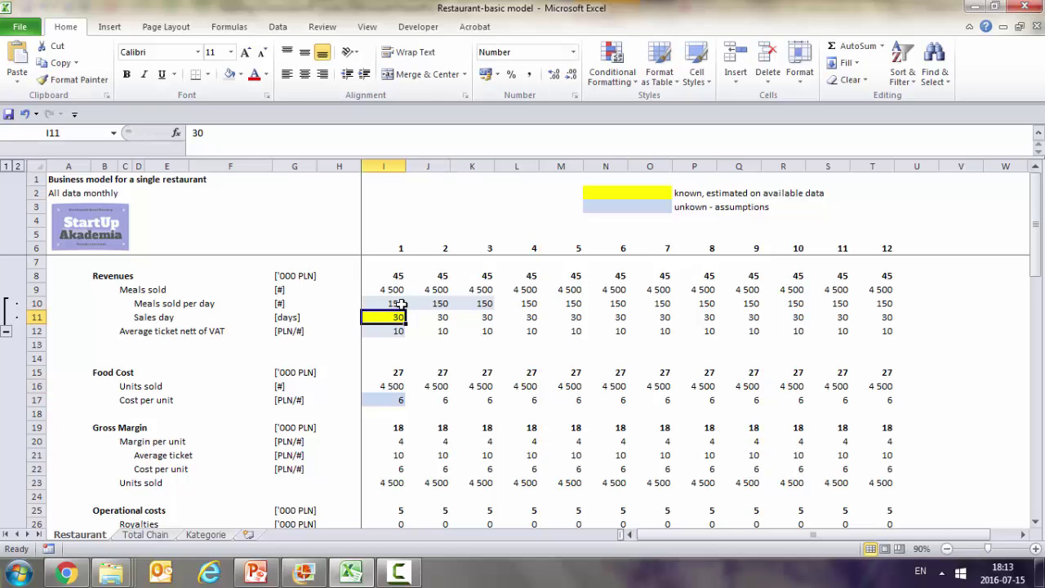
pyautogui.scroll(-13, 400, 304)
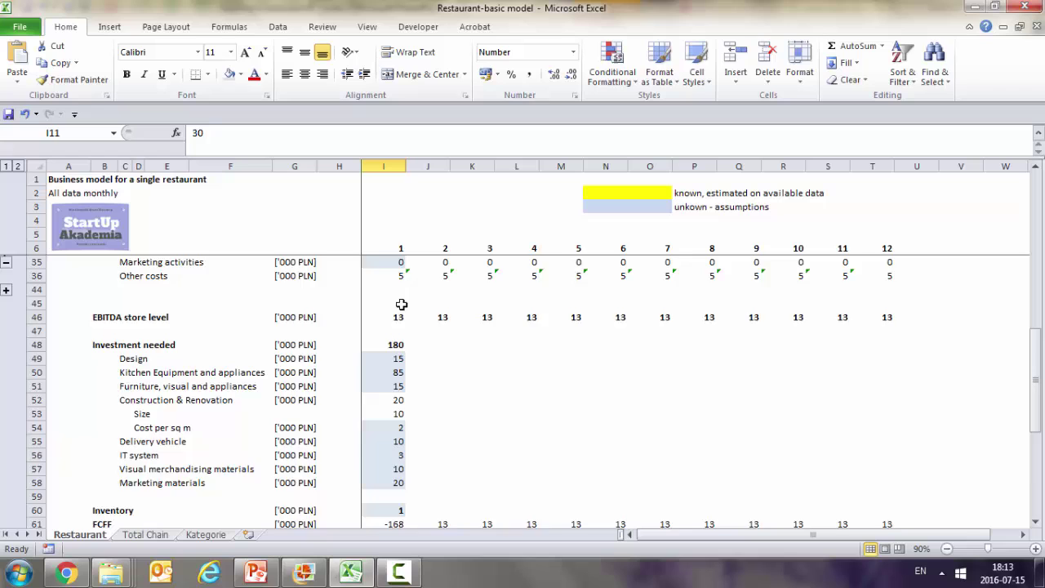
pyautogui.scroll(-3, 400, 304)
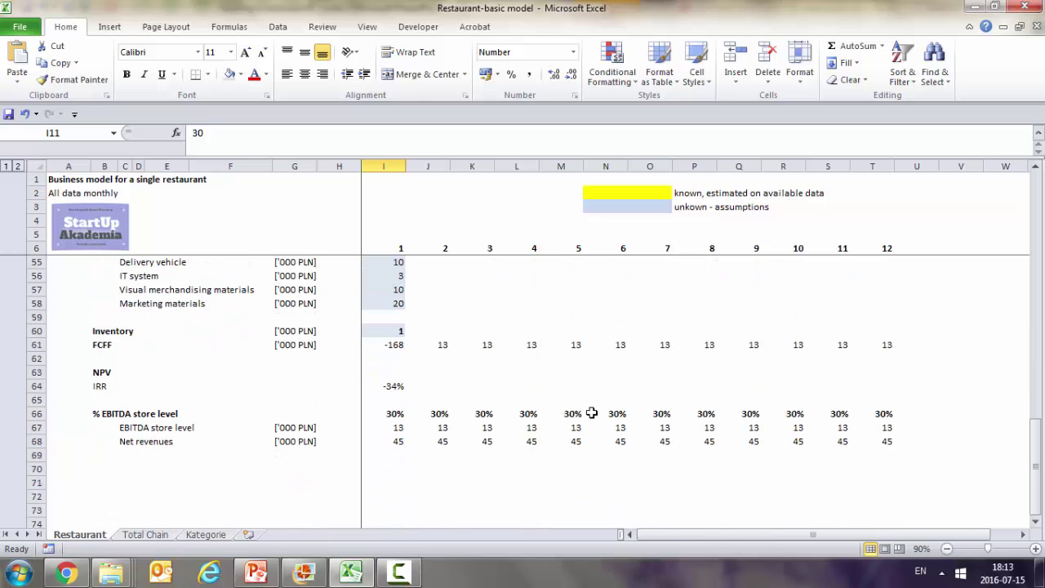
pyautogui.scroll(6, 358, 418)
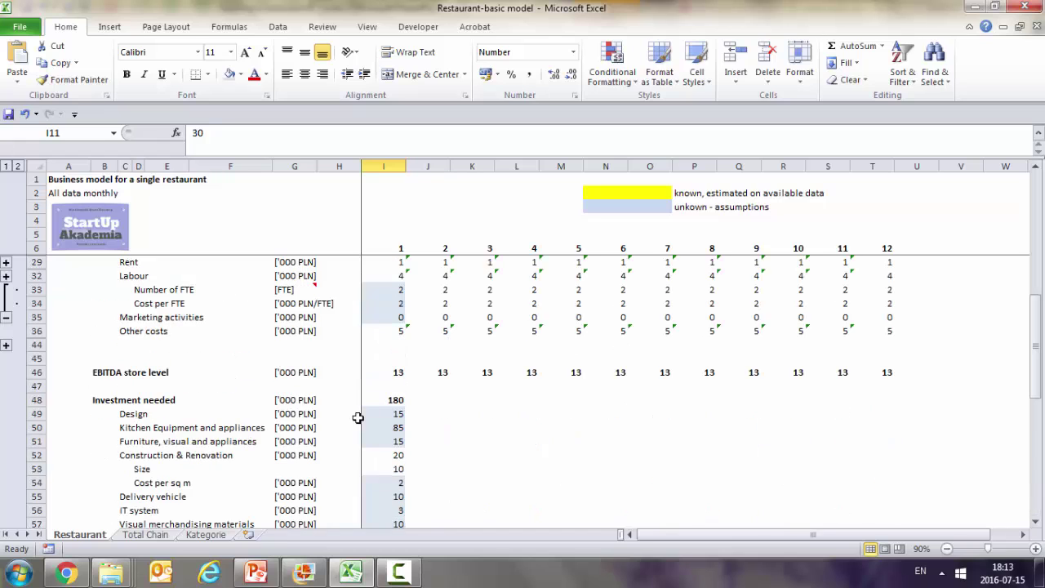
pyautogui.scroll(7, 439, 341)
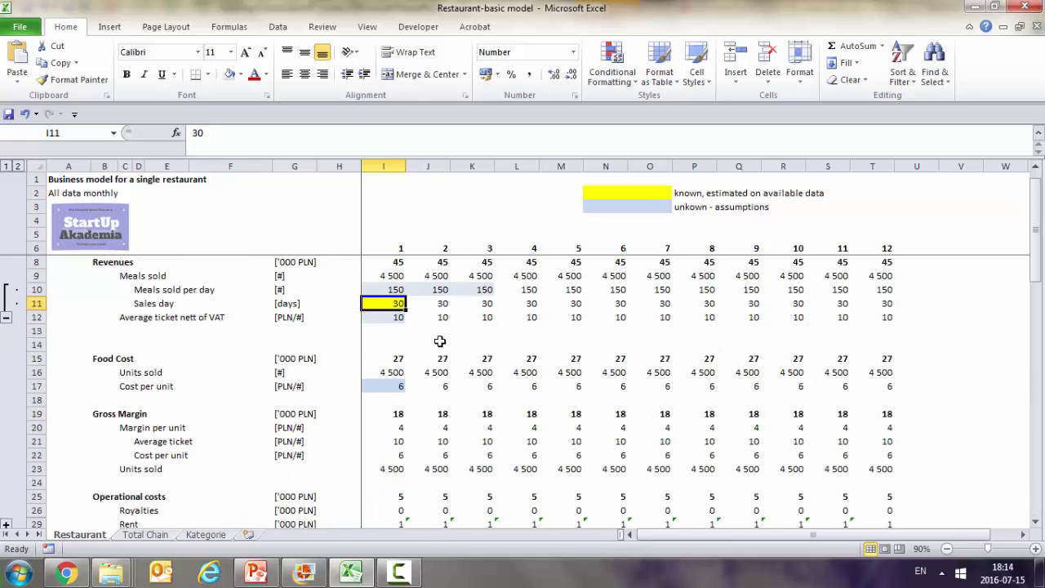
pyautogui.click(397, 291)
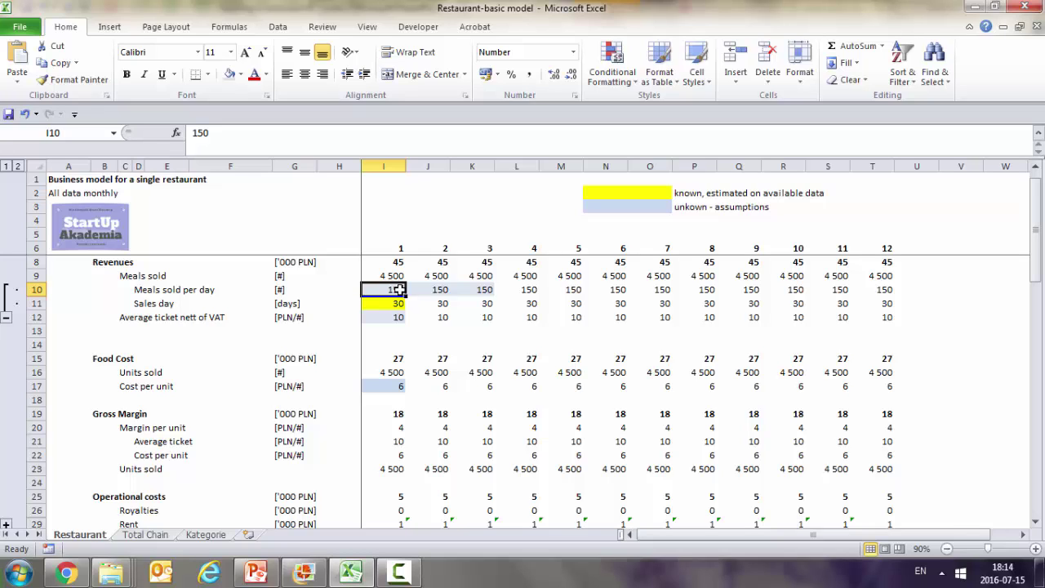
pyautogui.scroll(-3, 400, 290)
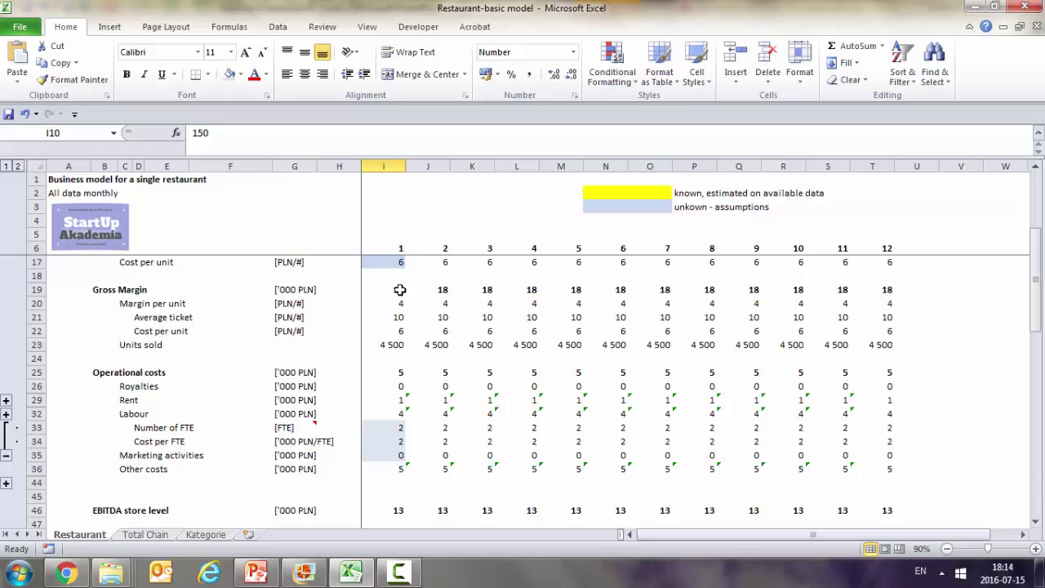
pyautogui.scroll(-5, 400, 290)
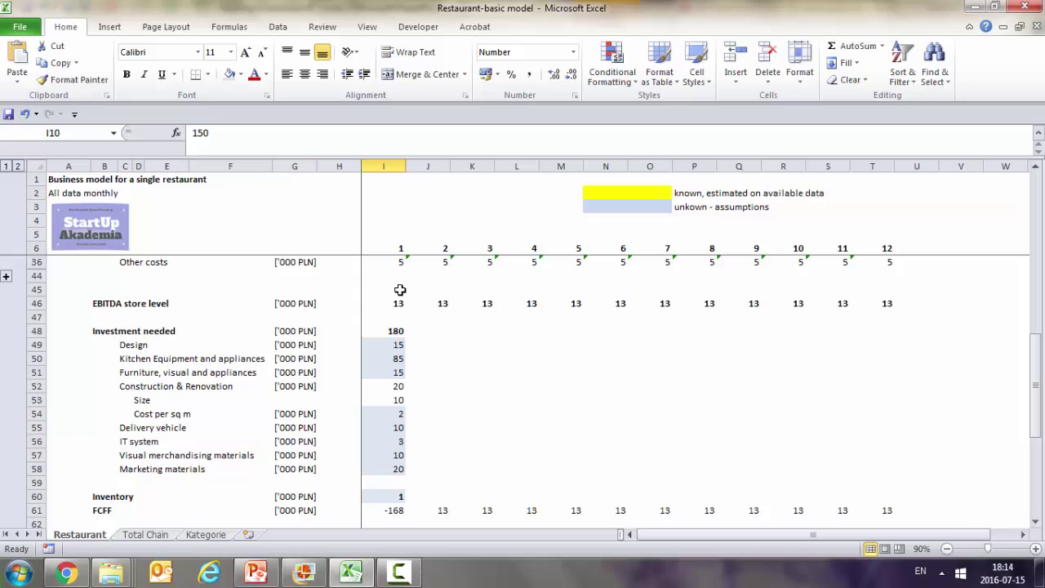
pyautogui.click(455, 329)
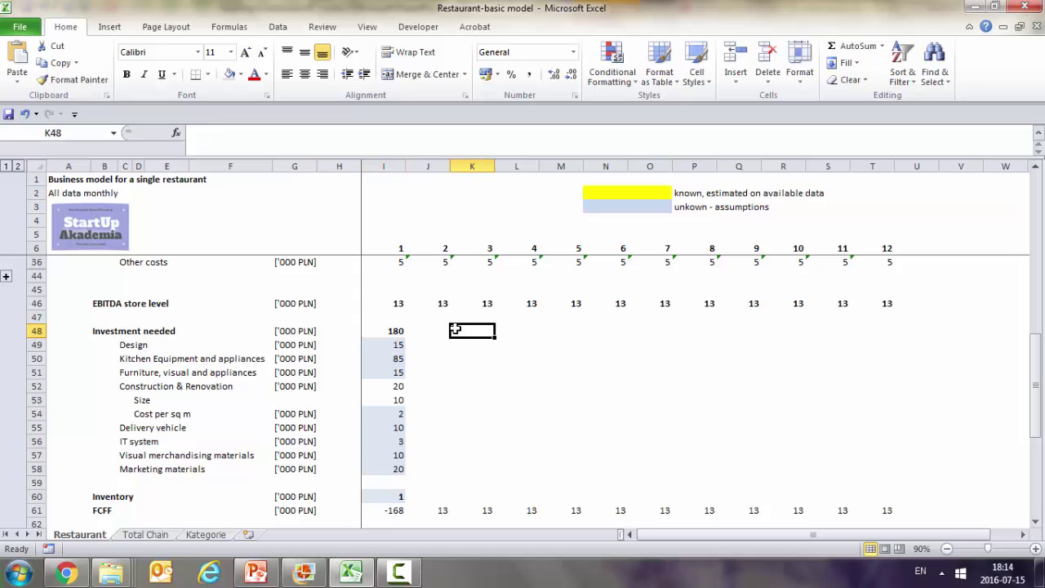